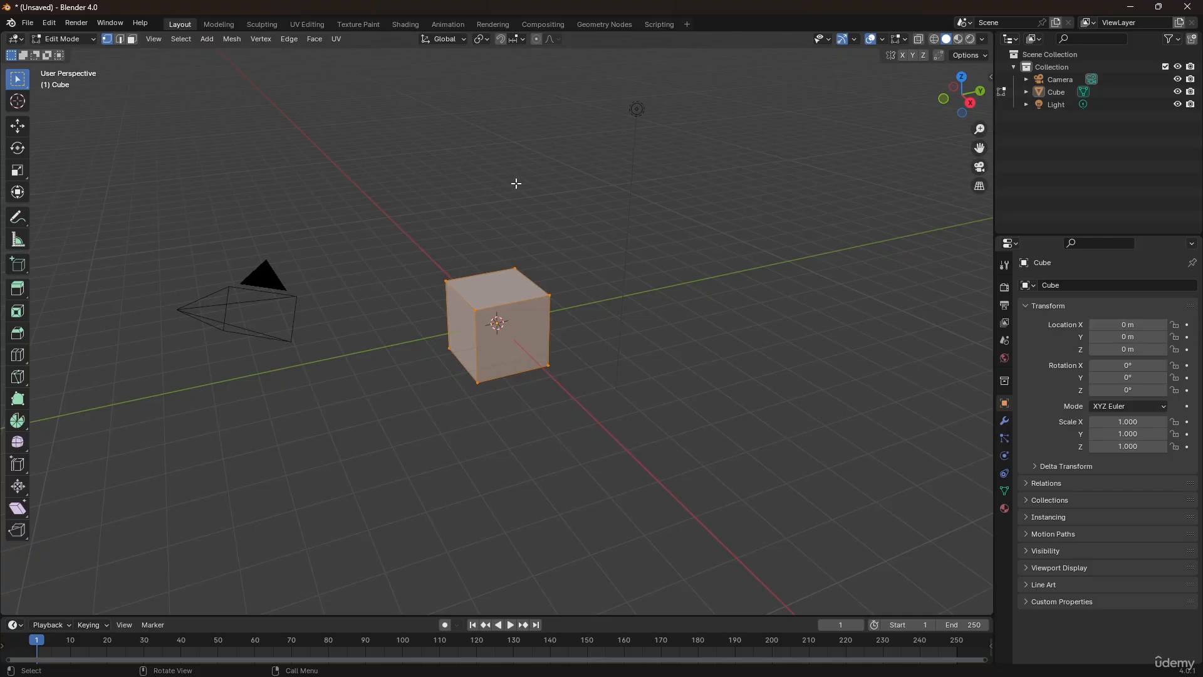
# Knife-cut a closed eight-point outline spanning the shared edge of the cube's top and front faces.
pyautogui.scroll(5, 468, 212)
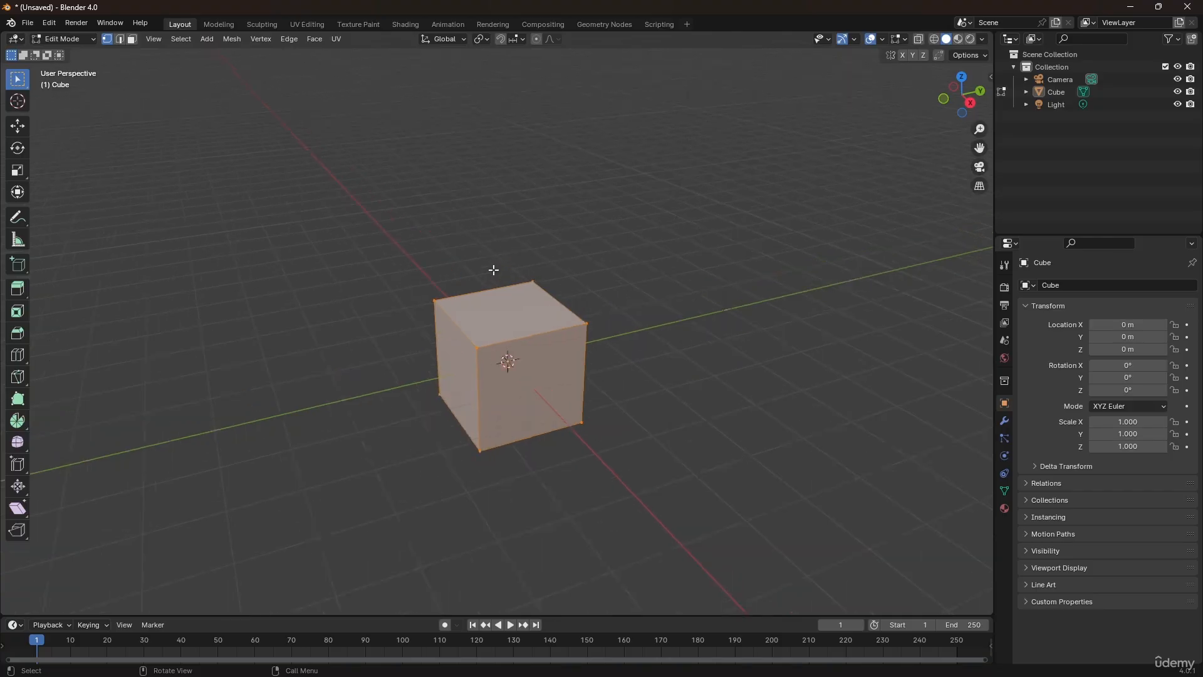
pyautogui.keyDown('shift'); pyautogui.moveTo(508, 348); pyautogui.dragTo(505, 307, button='middle'); pyautogui.keyUp('shift')
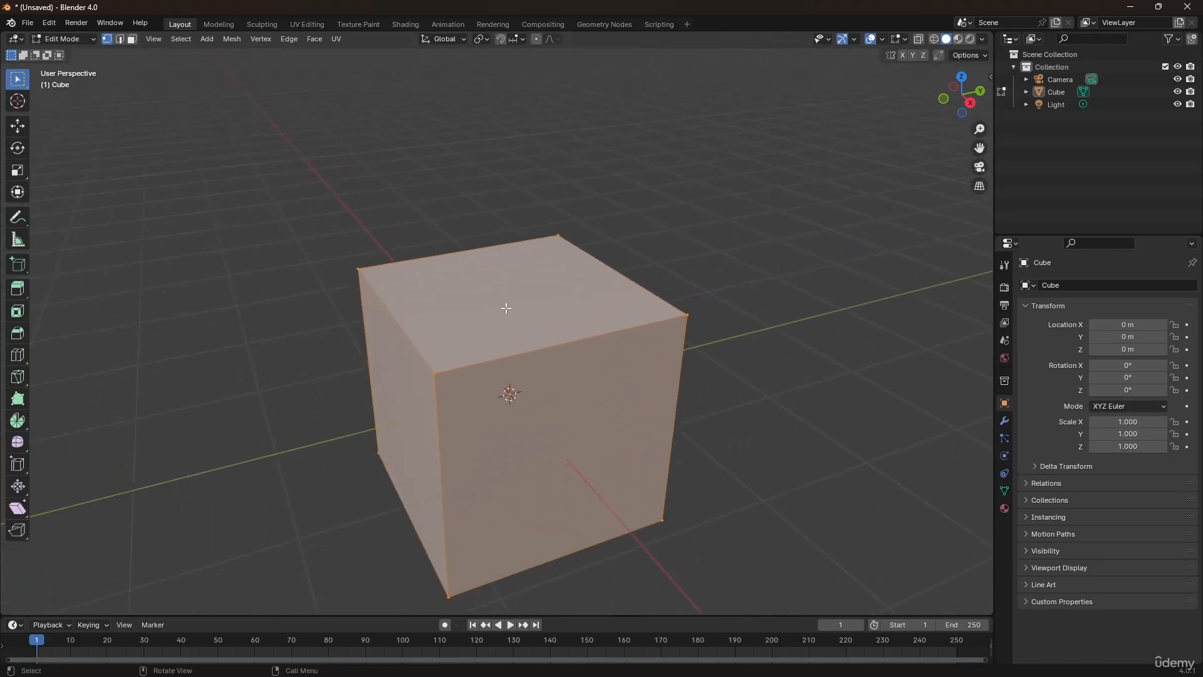
pyautogui.press('k')
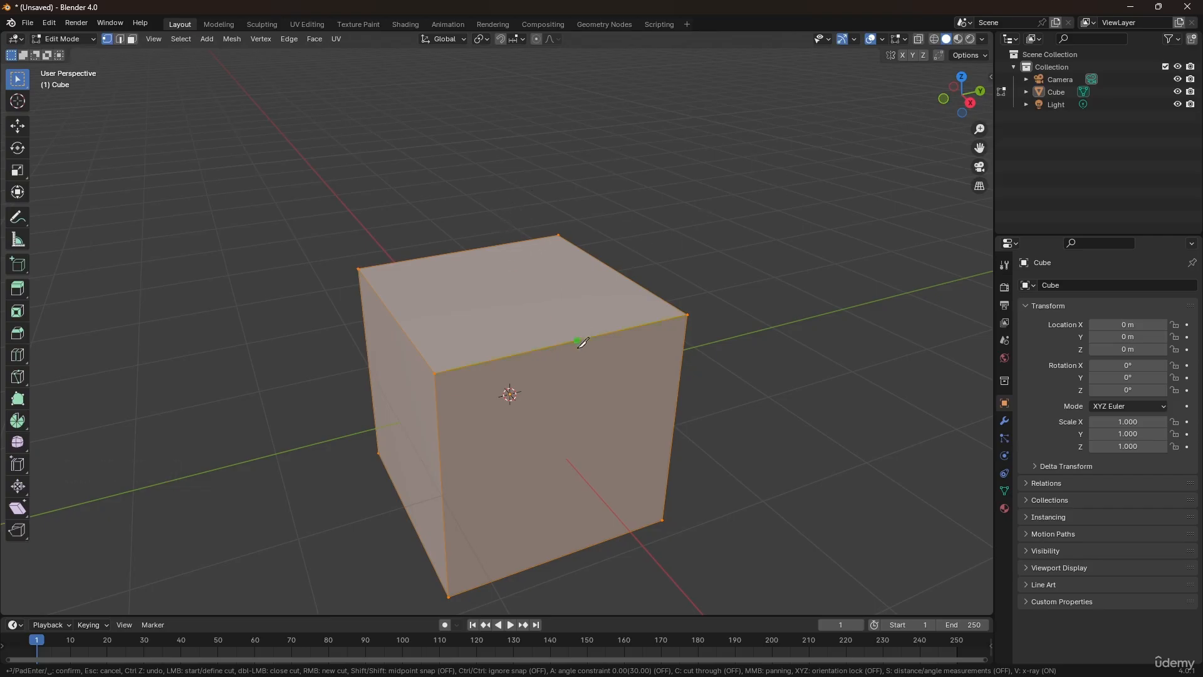
pyautogui.click(481, 363)
pyautogui.click(459, 330)
pyautogui.click(464, 296)
pyautogui.click(534, 289)
pyautogui.click(586, 321)
pyautogui.click(600, 371)
pyautogui.click(553, 418)
pyautogui.click(503, 394)
pyautogui.click(481, 363)
pyautogui.press('Return')
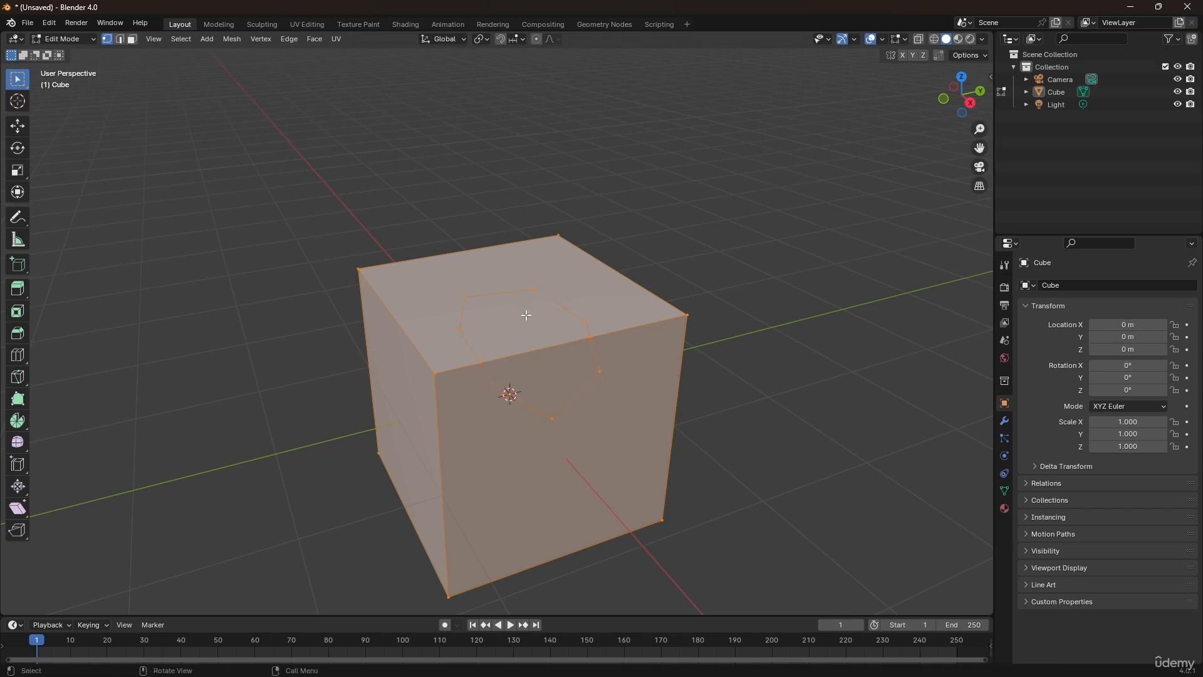
# Extrude the two outlined faces along their normals, about 0.07 m into the cube, and inspect the recess in Object Mode.
pyautogui.press('3')
pyautogui.click(517, 335)
pyautogui.keyDown('shift'); pyautogui.click(626, 351); pyautogui.keyUp('shift')
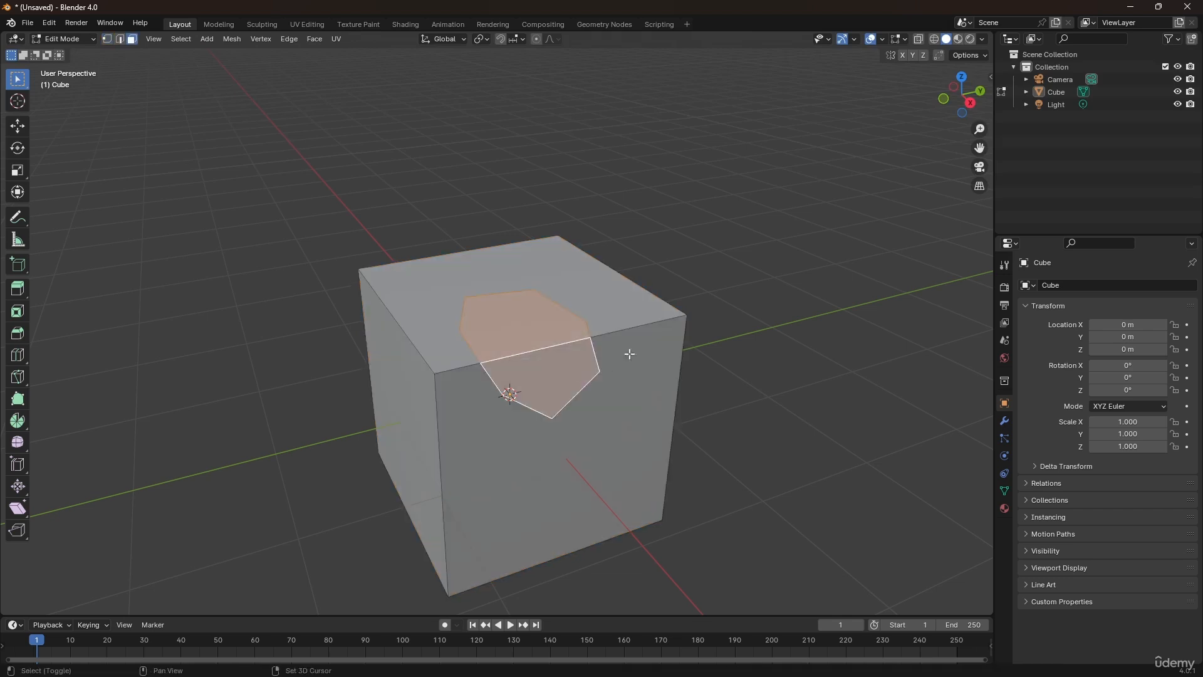
pyautogui.hotkey('alt', 'e')
pyautogui.click(653, 327)
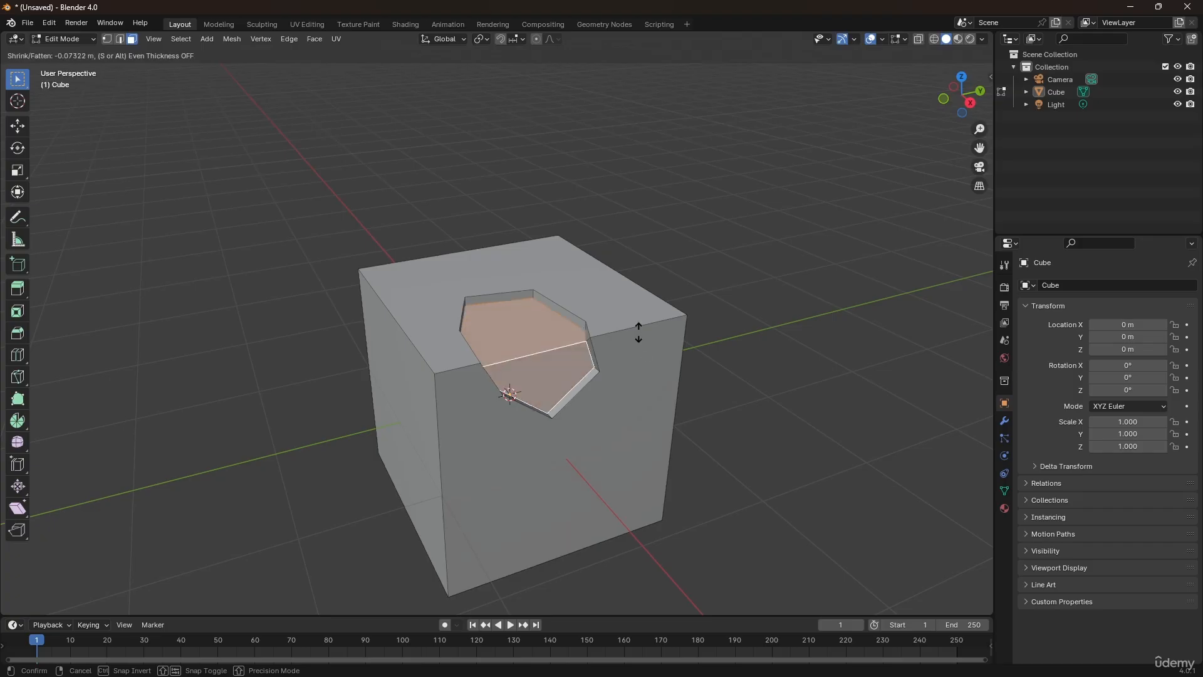
pyautogui.click(637, 333)
pyautogui.press('Tab')
pyautogui.moveTo(600, 371); pyautogui.dragTo(533, 364, button='middle')
pyautogui.scroll(2, 456, 314)
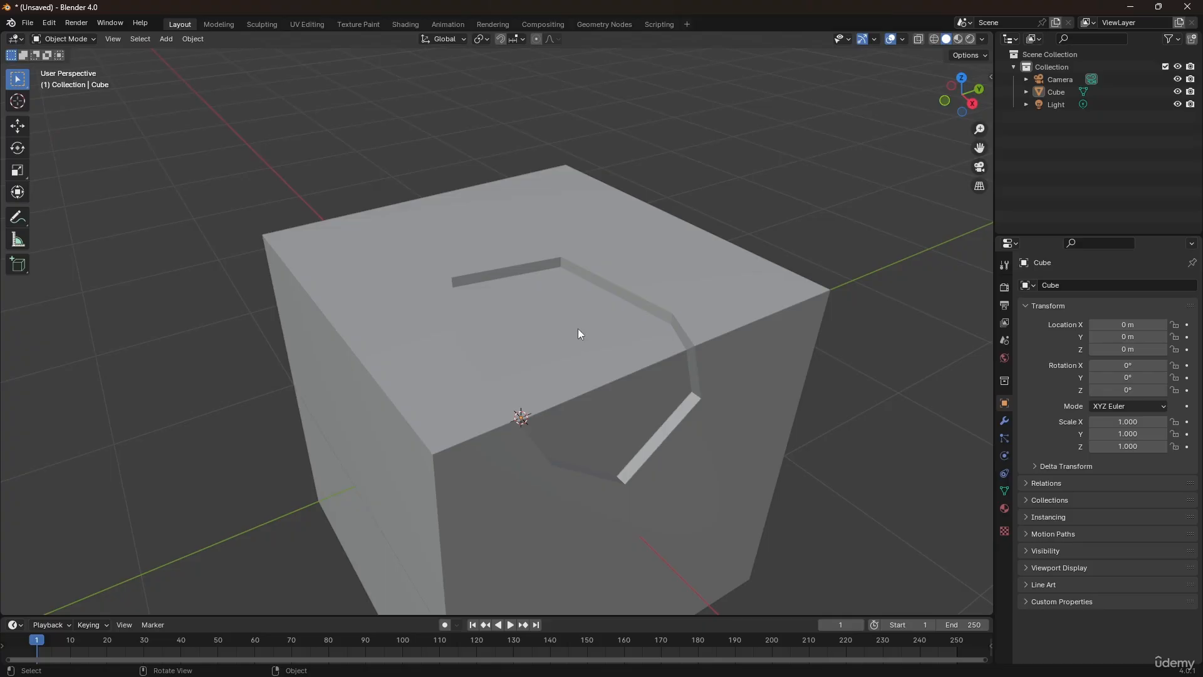
# Undo the recess extrusion and the knife outline, and select all of the cube's vertices in Edit Mode.
pyautogui.press('Tab')
pyautogui.moveTo(578, 328); pyautogui.dragTo(562, 344, button='middle')
pyautogui.press('a')
pyautogui.press('1')
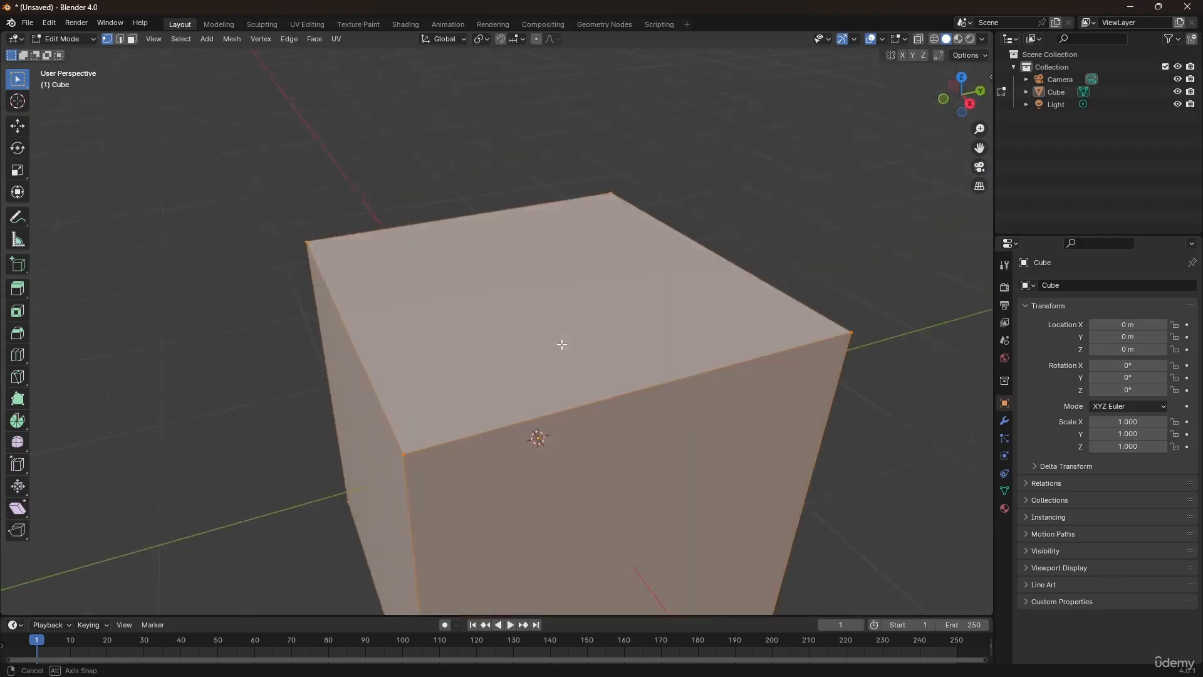
# Try a midpoint-snapped Knife cut across the top face, from the middle of its front edge to the middle of its back edge.
pyautogui.press('k')
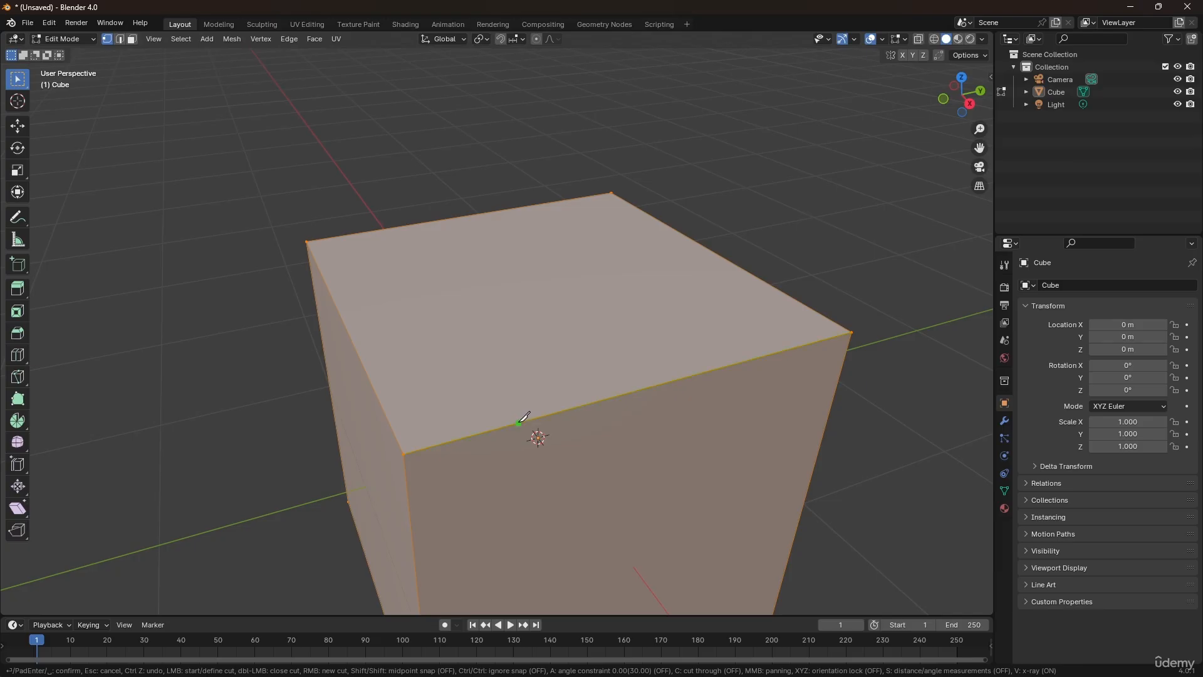
pyautogui.scroll(-1, 525, 416)
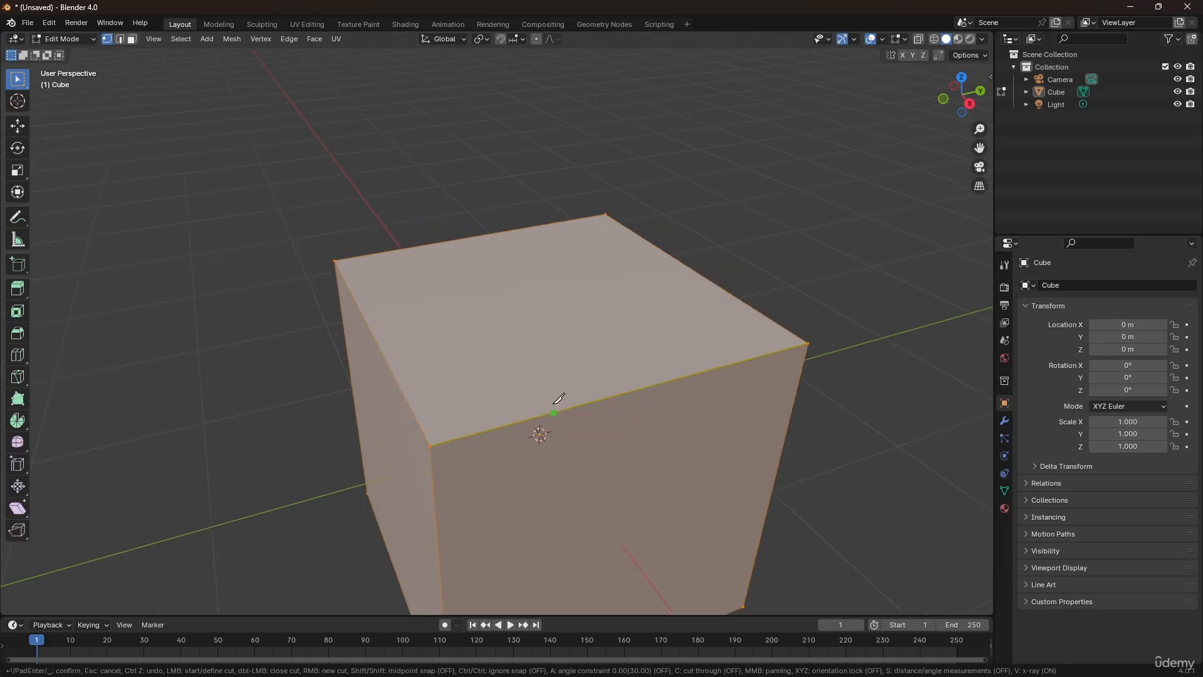
pyautogui.press('shift')
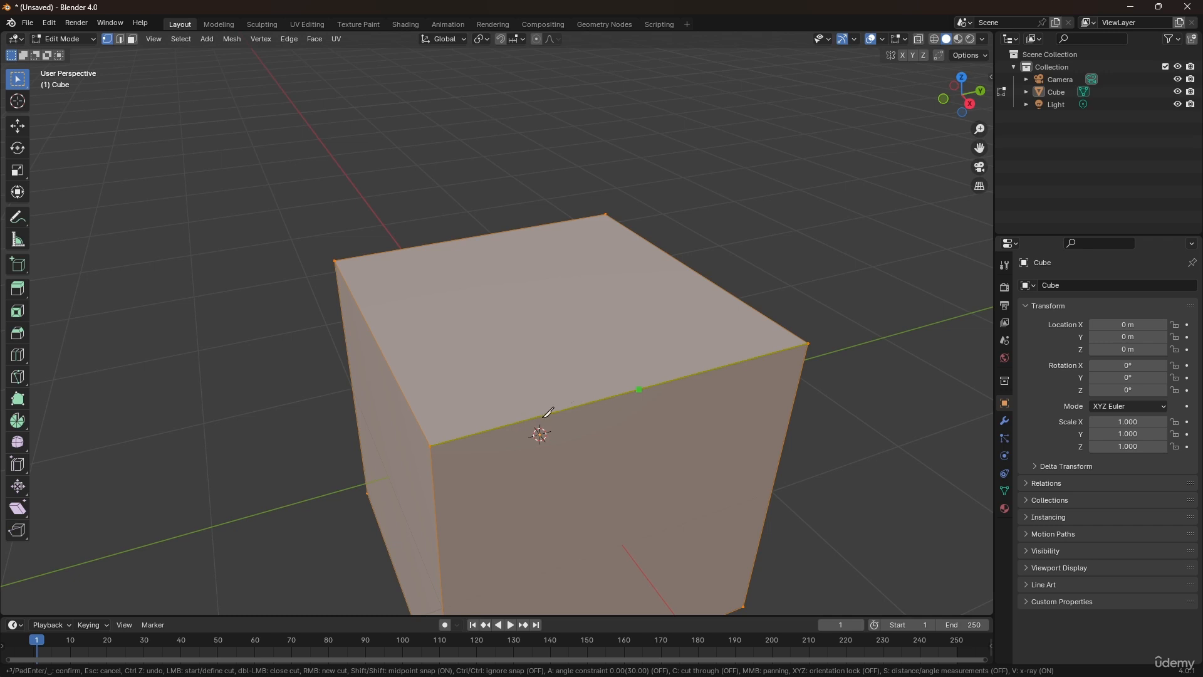
pyautogui.click(611, 397)
pyautogui.click(480, 235)
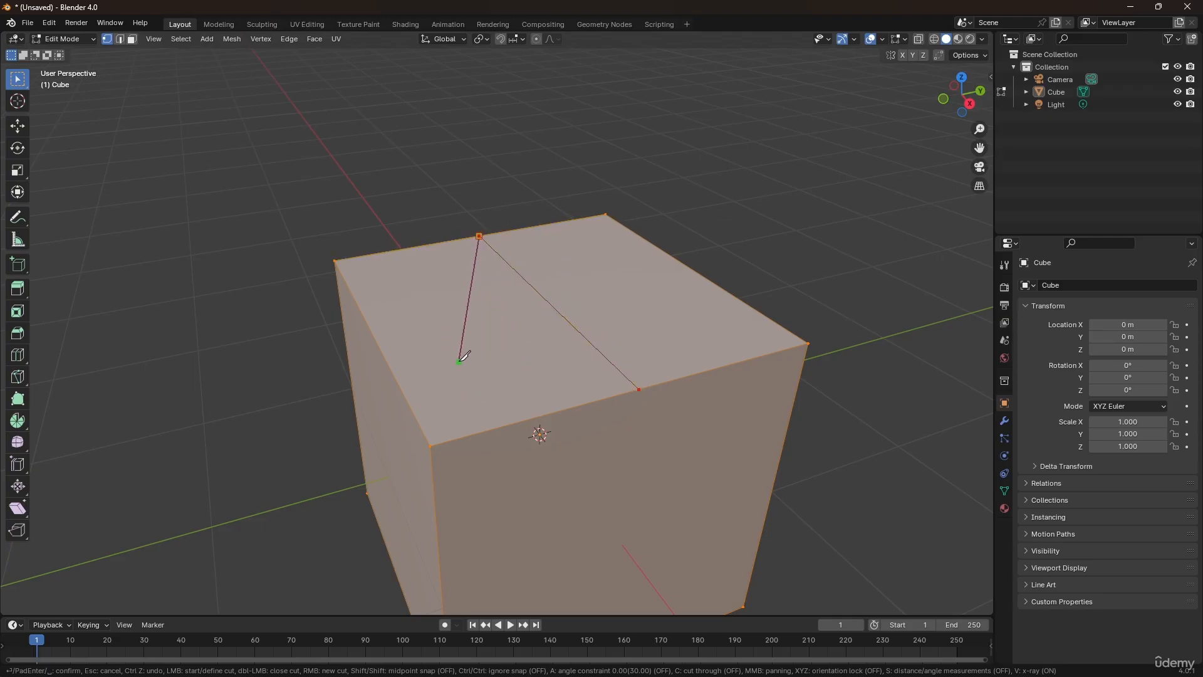
pyautogui.press('Escape')
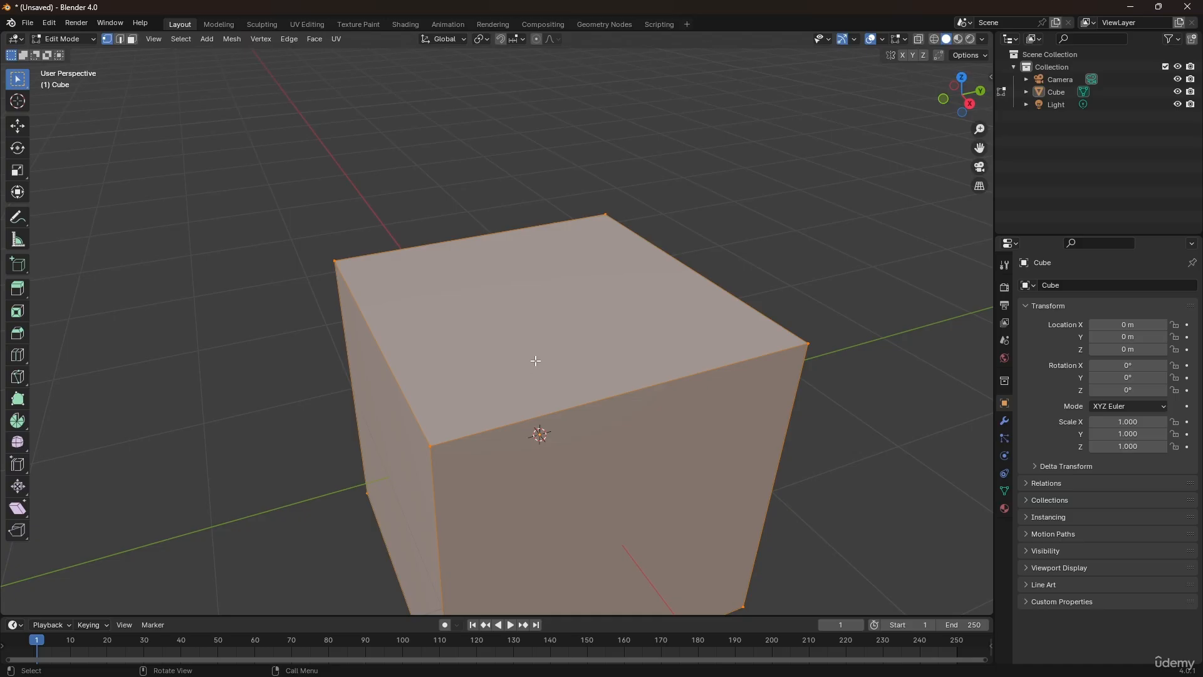
# Try a straight Knife cut across the cube's visible side faces with Cut Through off.
pyautogui.scroll(-5, 536, 360)
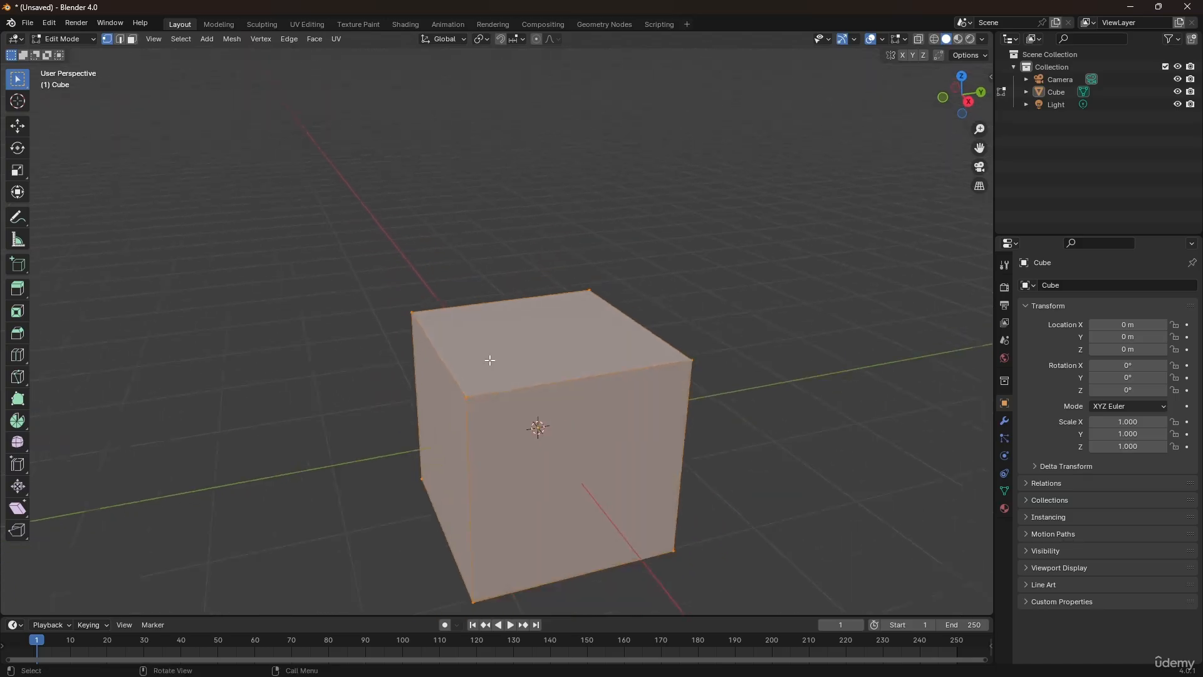
pyautogui.press('k')
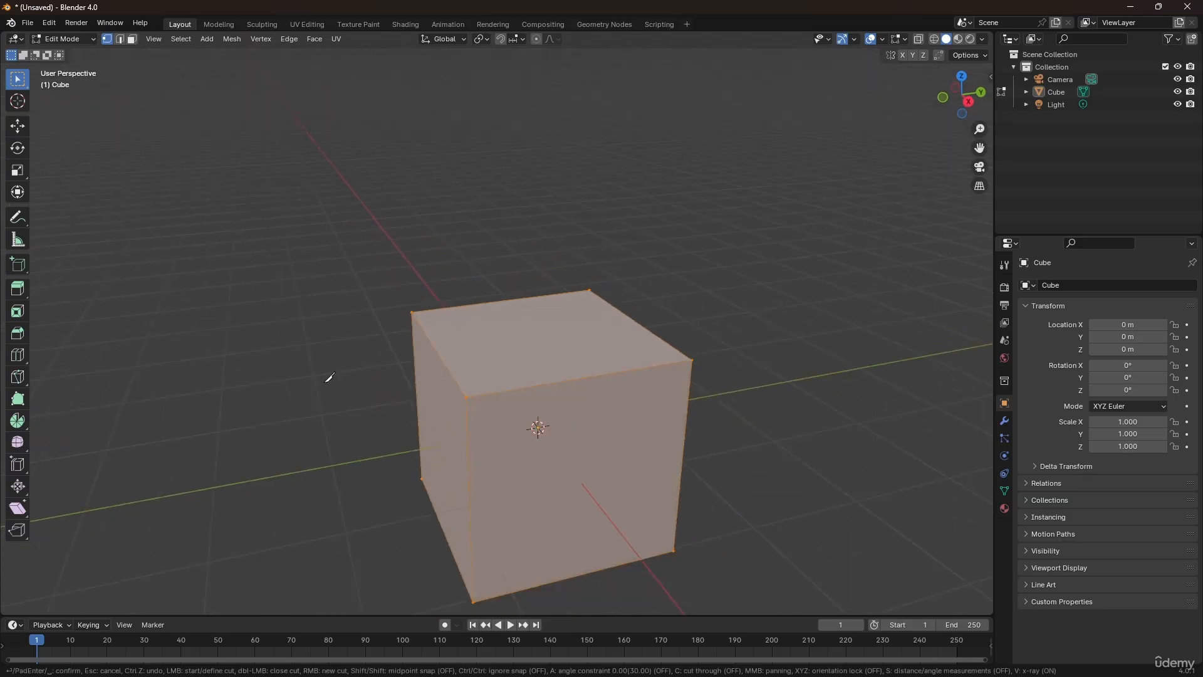
pyautogui.click(417, 406)
pyautogui.click(759, 380)
pyautogui.press('Return')
pyautogui.moveTo(438, 364); pyautogui.dragTo(468, 390, button='middle')
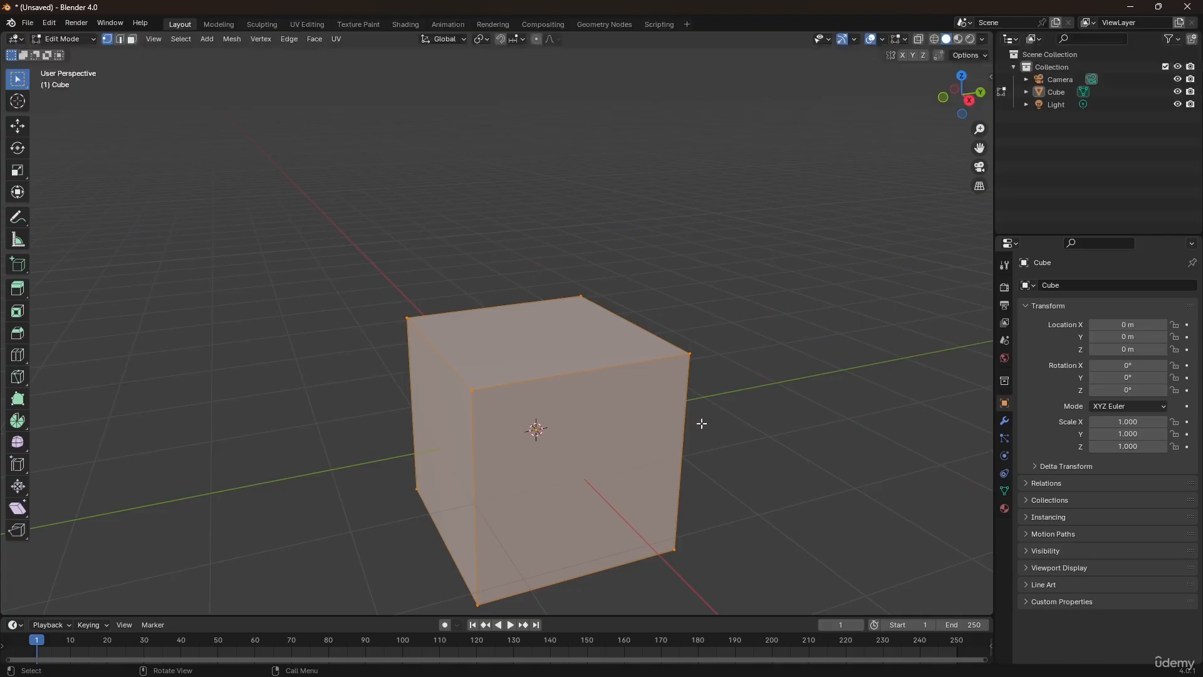
# Try a Knife cut with Cut Through enabled, slicing across the side faces and through to the cube's hidden faces.
pyautogui.press('k')
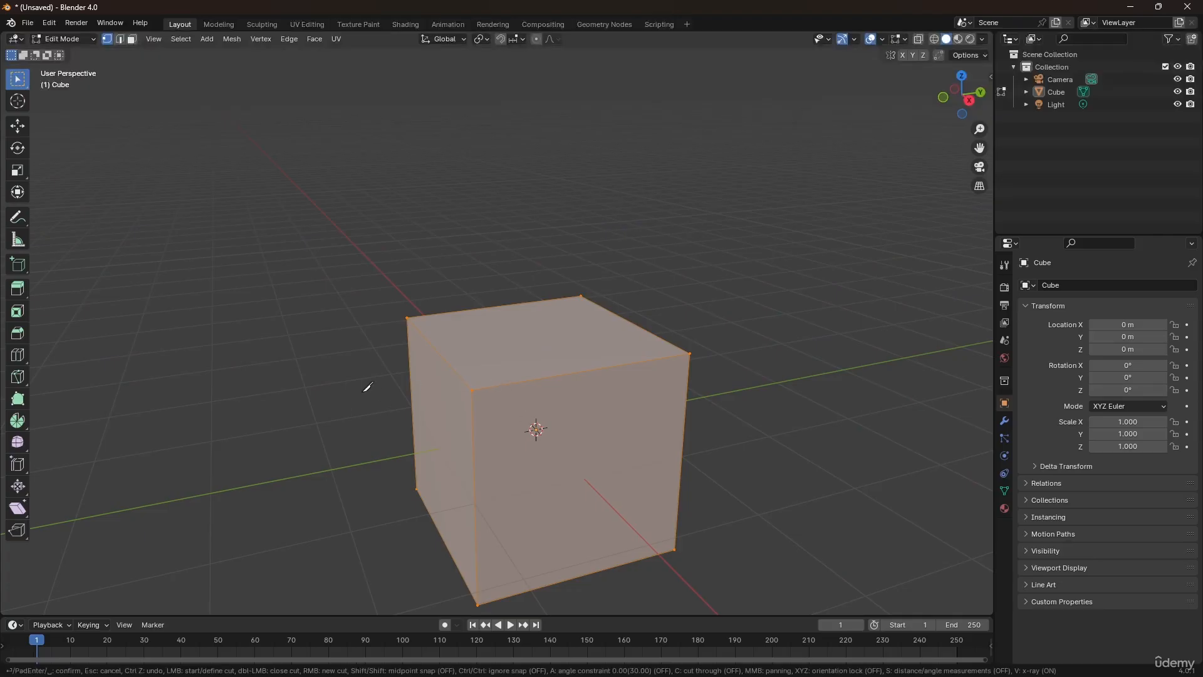
pyautogui.press('c')
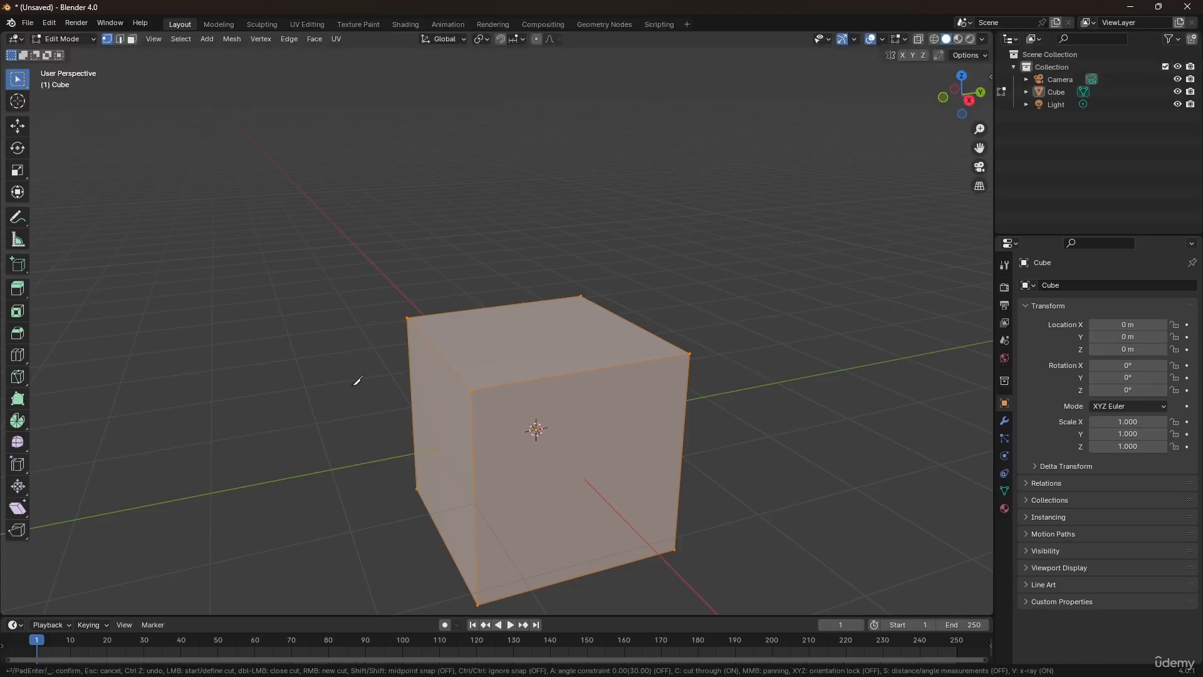
pyautogui.click(783, 448)
pyautogui.moveTo(514, 389)
pyautogui.mouseDown(button='middle')
pyautogui.moveTo(615, 385)
pyautogui.moveTo(742, 354)
pyautogui.moveTo(672, 337)
pyautogui.moveTo(573, 394)
pyautogui.moveTo(518, 400)
pyautogui.mouseUp(button='middle')
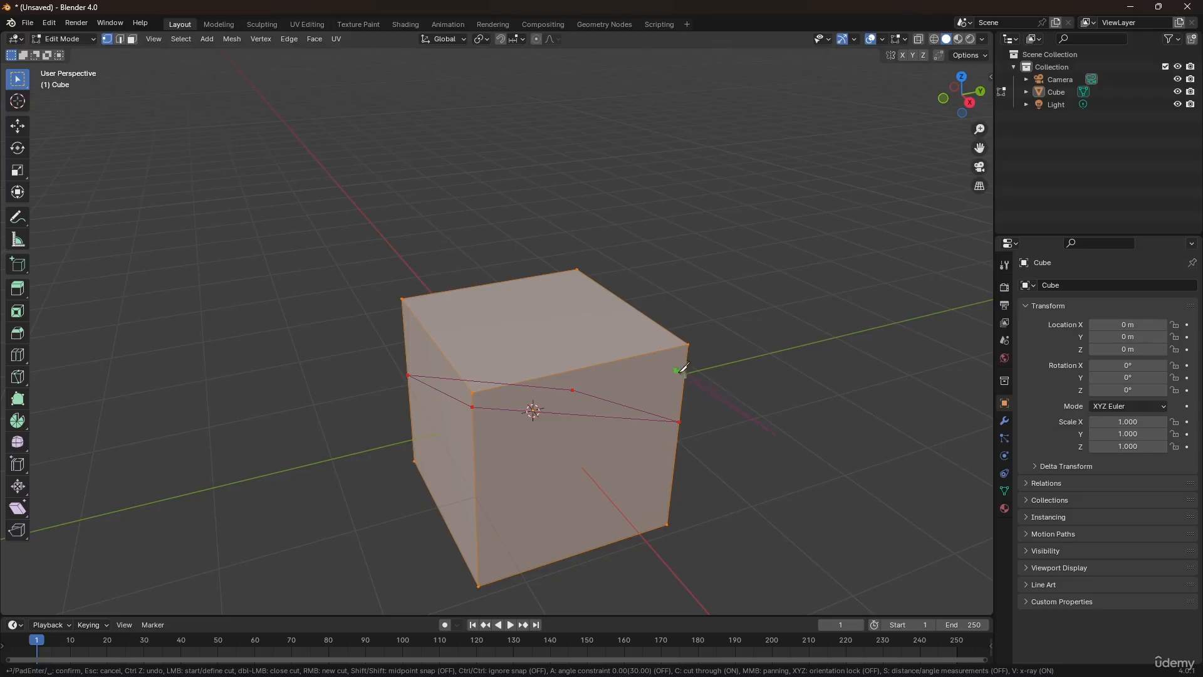
pyautogui.press('Escape')
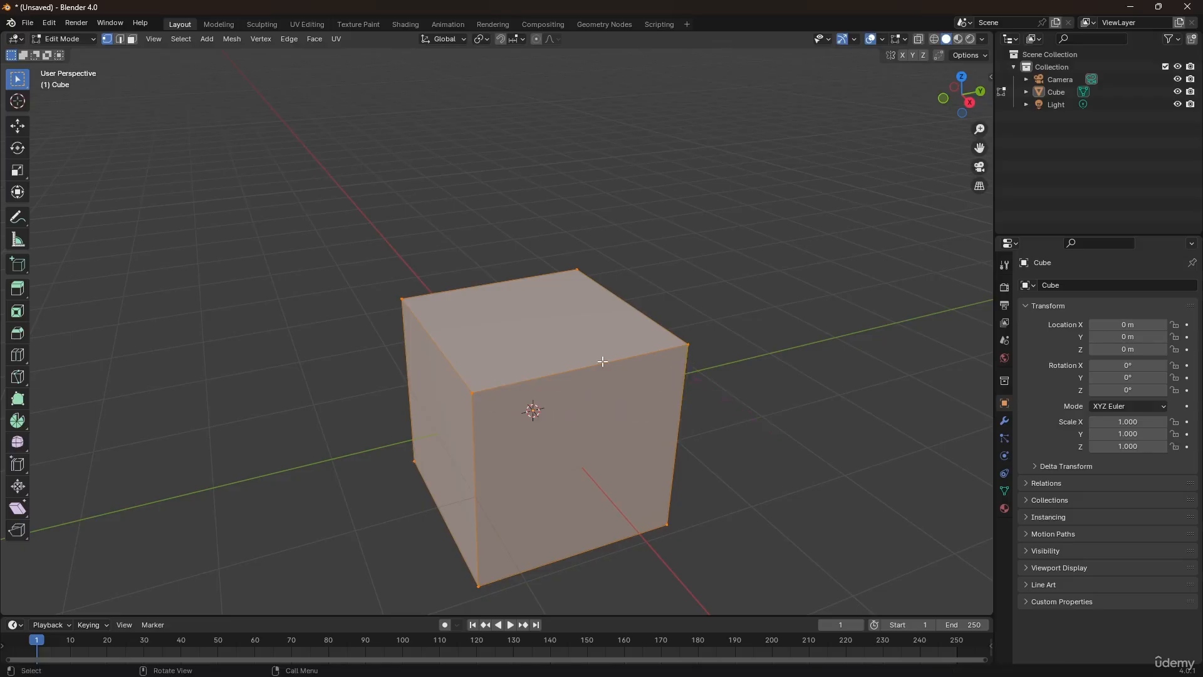
# Try Knife cut lines on the cube's top face using the 30° angle constraint and the X, Z and Y orientation locks.
pyautogui.press('k')
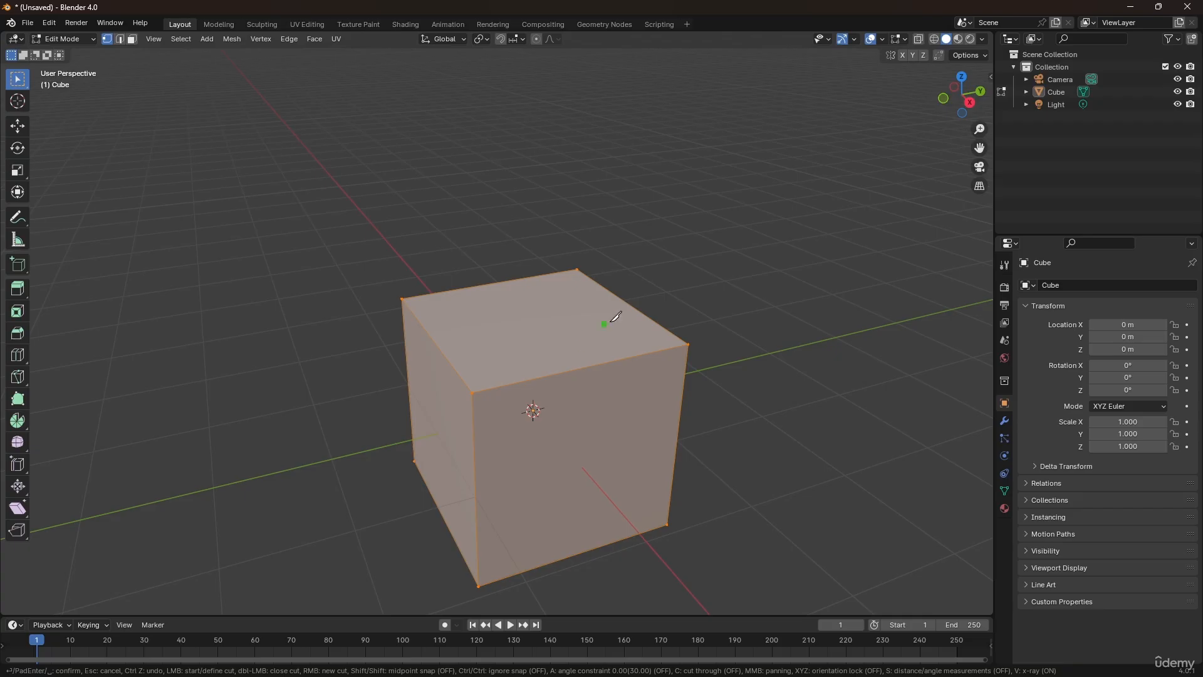
pyautogui.moveTo(664, 296); pyautogui.dragTo(714, 311, button='middle')
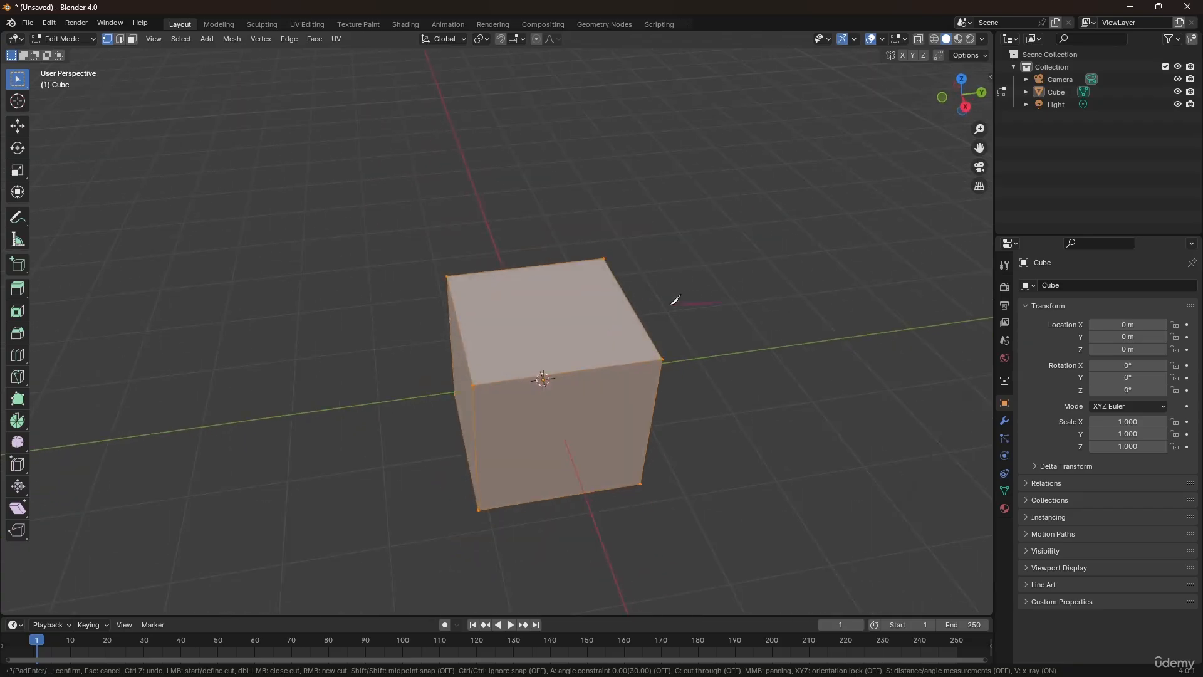
pyautogui.click(637, 315)
pyautogui.click(452, 343)
pyautogui.press('a')
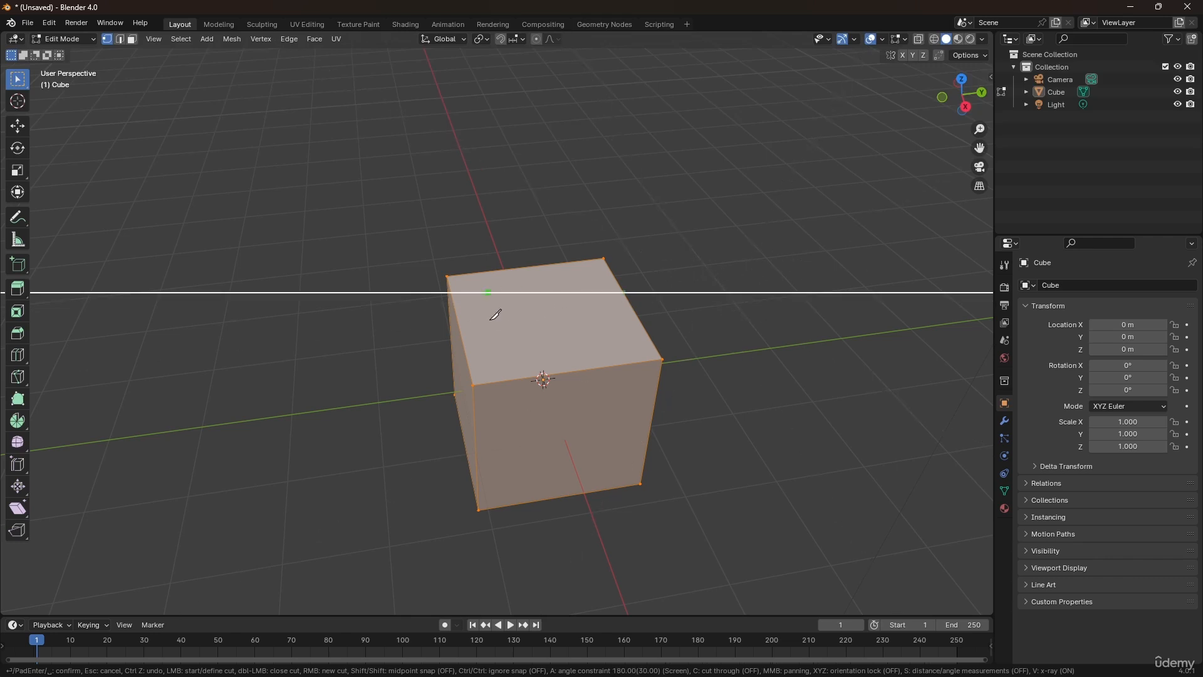
pyautogui.press('a')
pyautogui.press('x')
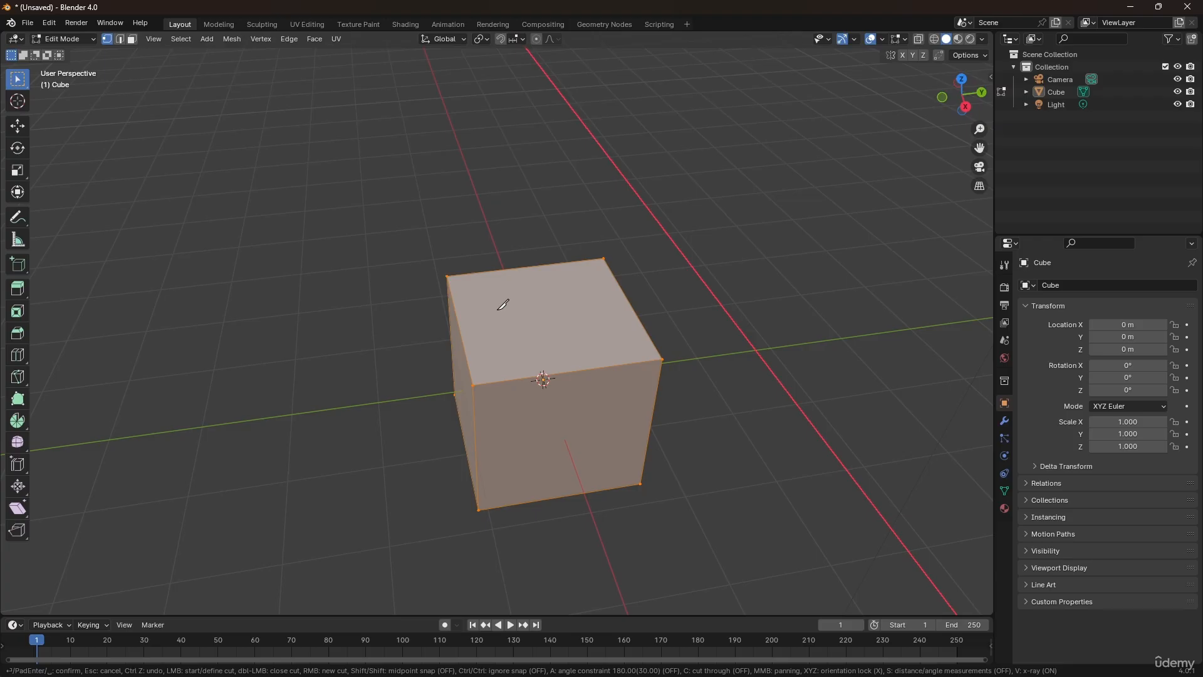
pyautogui.press('z')
pyautogui.press('y')
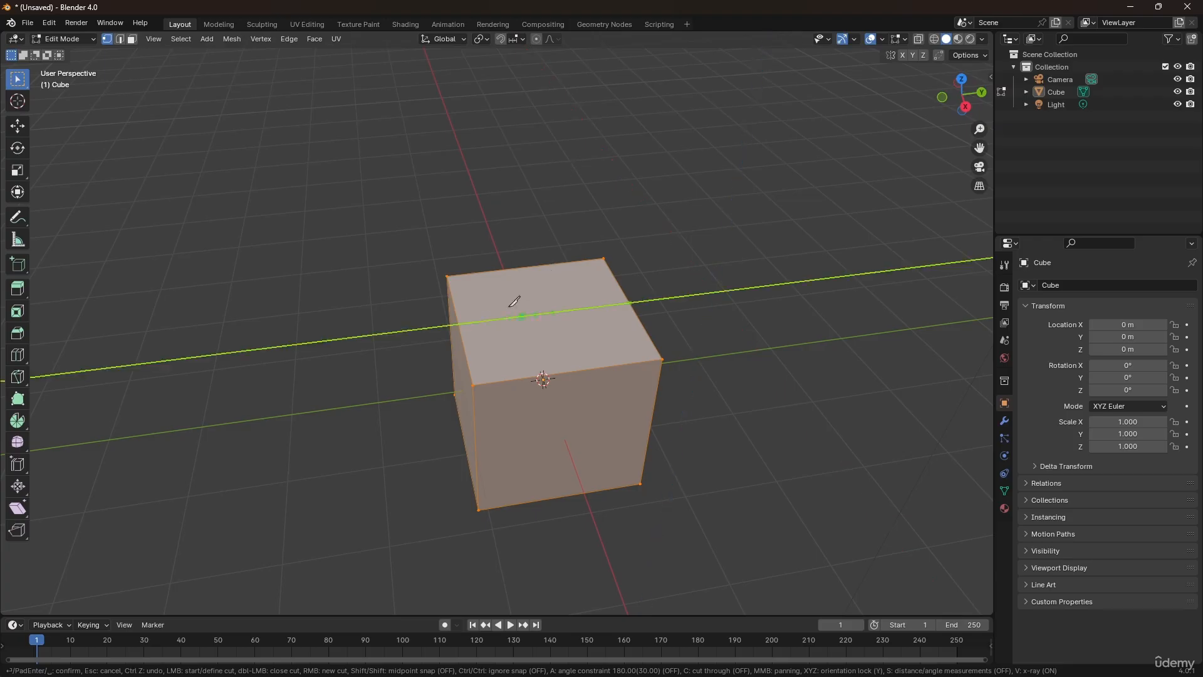
pyautogui.rightClick(339, 341)
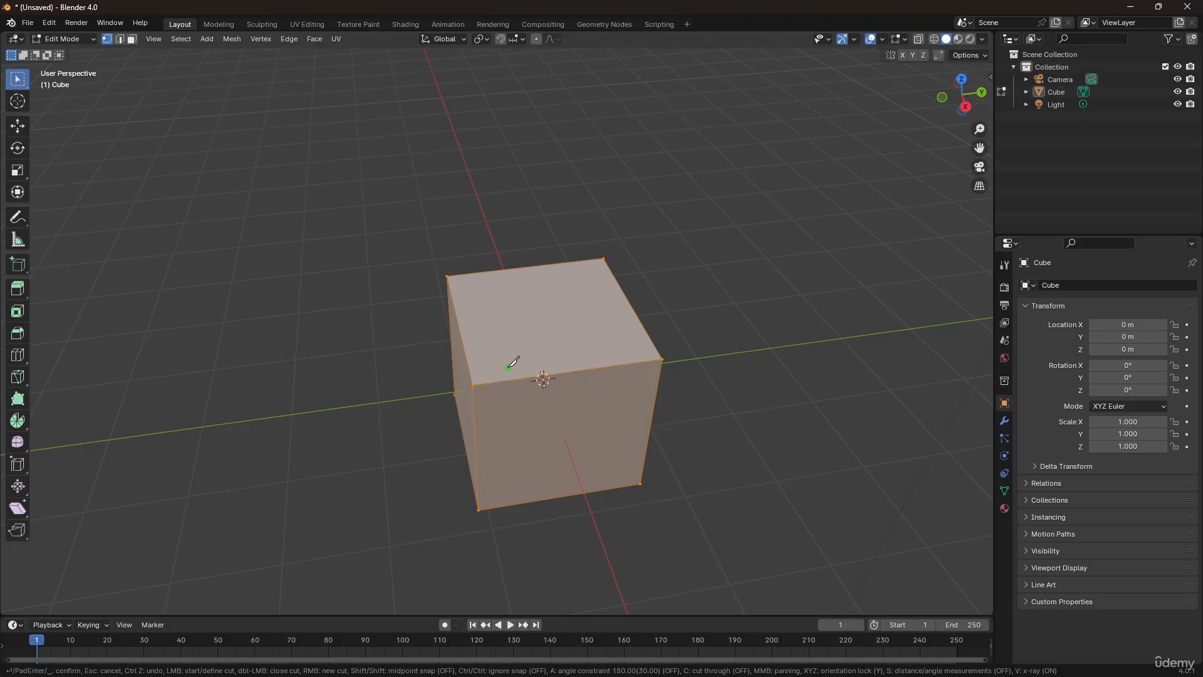
# Try a Y-locked Knife cut across the top face with Cut Through enabled and the distance and angle measurements toggled.
pyautogui.moveTo(511, 375)
pyautogui.mouseDown(button='middle')
pyautogui.moveTo(517, 359)
pyautogui.moveTo(534, 374)
pyautogui.moveTo(530, 364)
pyautogui.mouseUp(button='middle')
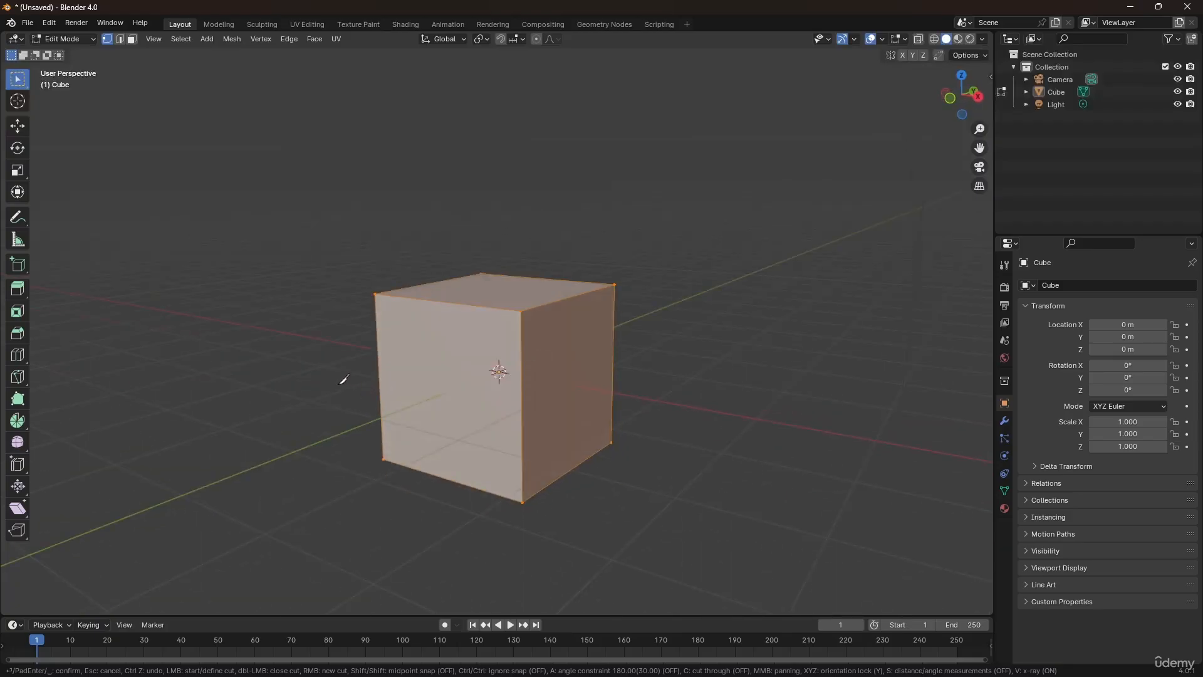
pyautogui.press('c')
pyautogui.press('c')
pyautogui.press('c')
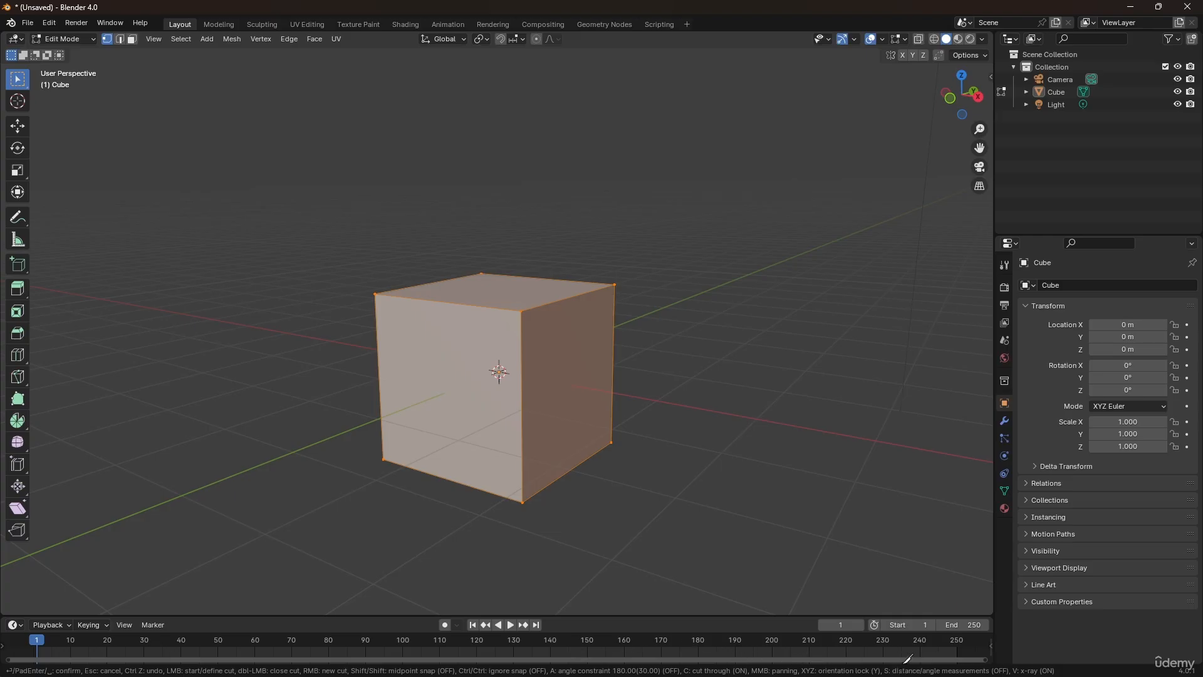
pyautogui.moveTo(481, 322); pyautogui.dragTo(499, 354, button='middle')
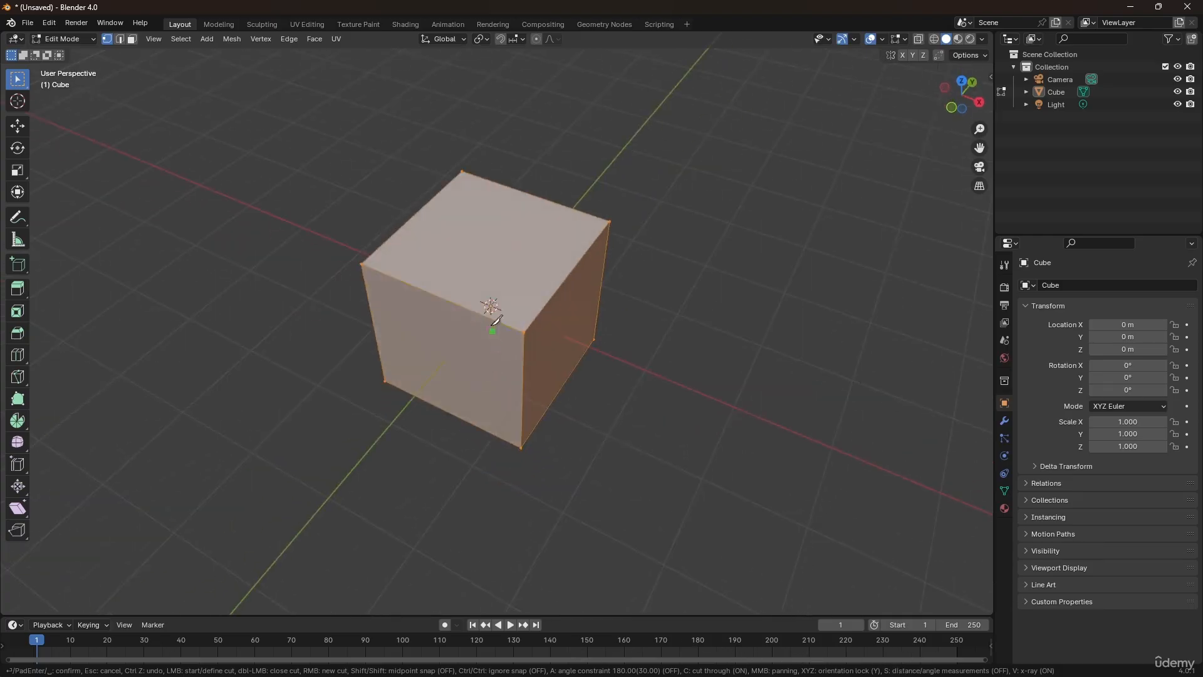
pyautogui.click(464, 299)
pyautogui.press('y')
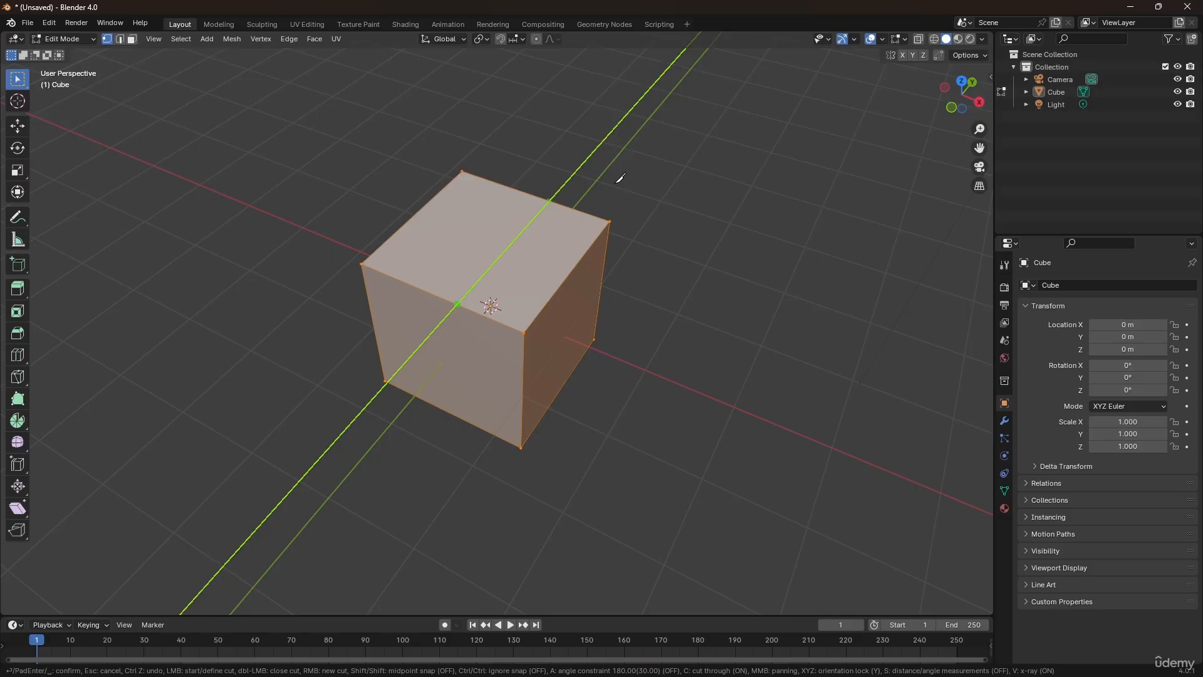
pyautogui.press('s')
pyautogui.rightClick(596, 165)
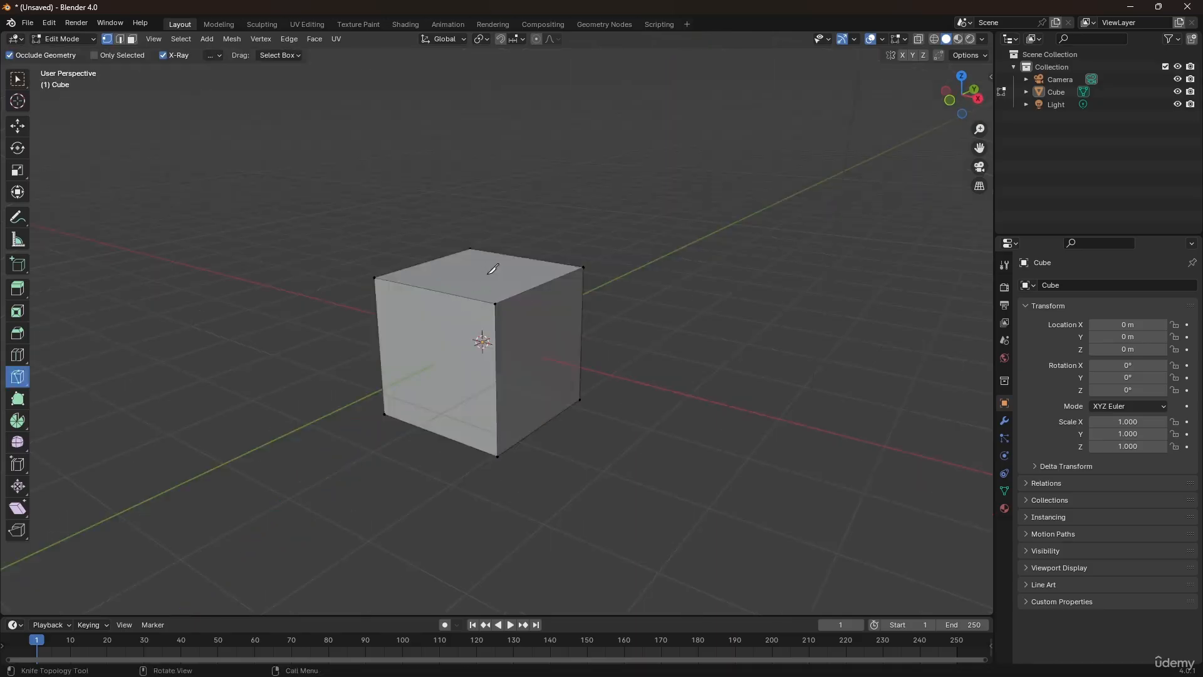
# Bisect the fully selected cube with a slanted plane passing through its left corner region.
pyautogui.click(17, 385)
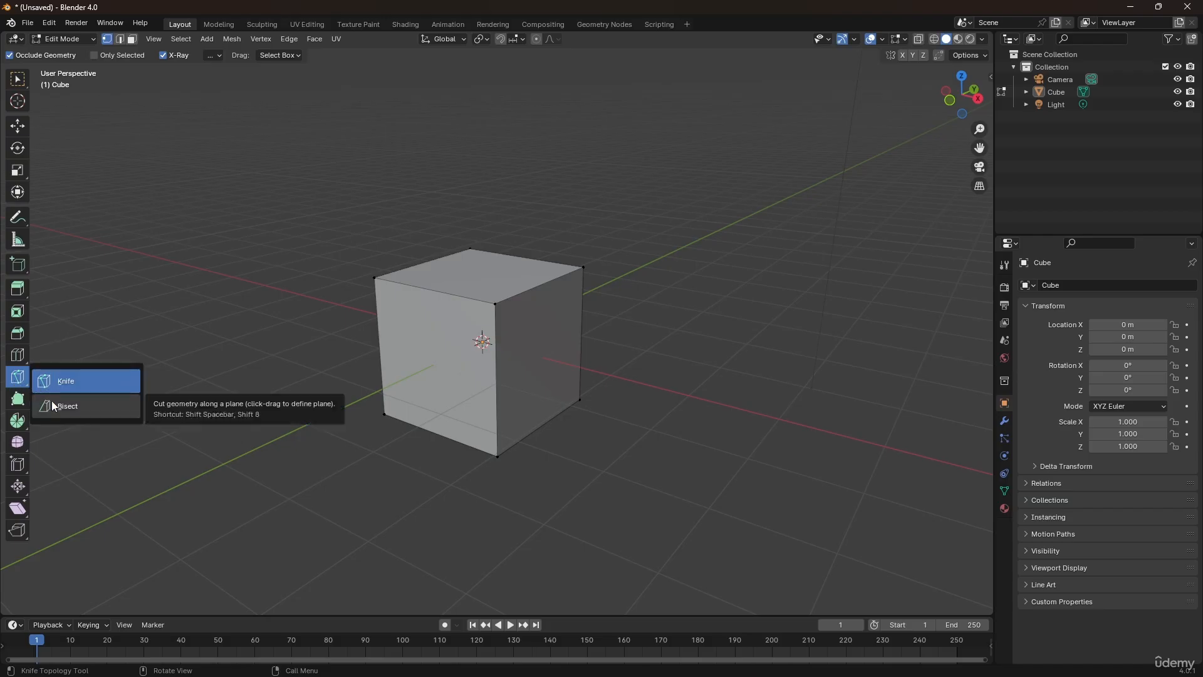
pyautogui.click(52, 400)
pyautogui.press('a')
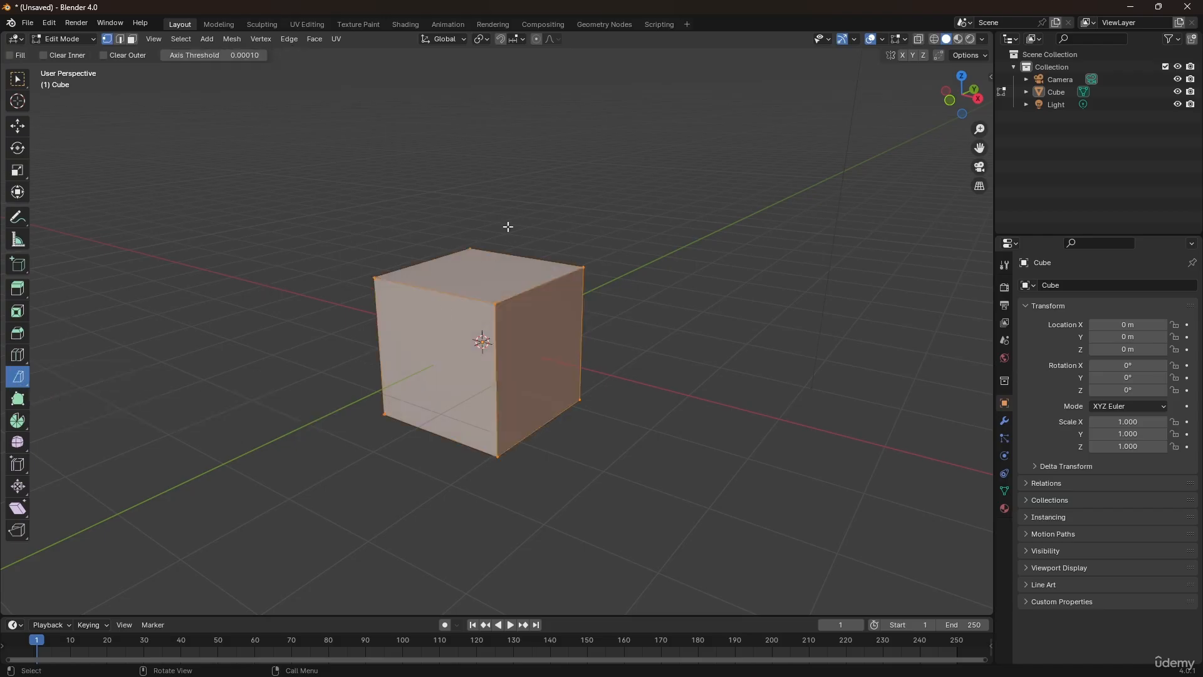
pyautogui.moveTo(523, 289); pyautogui.dragTo(491, 277, button='middle')
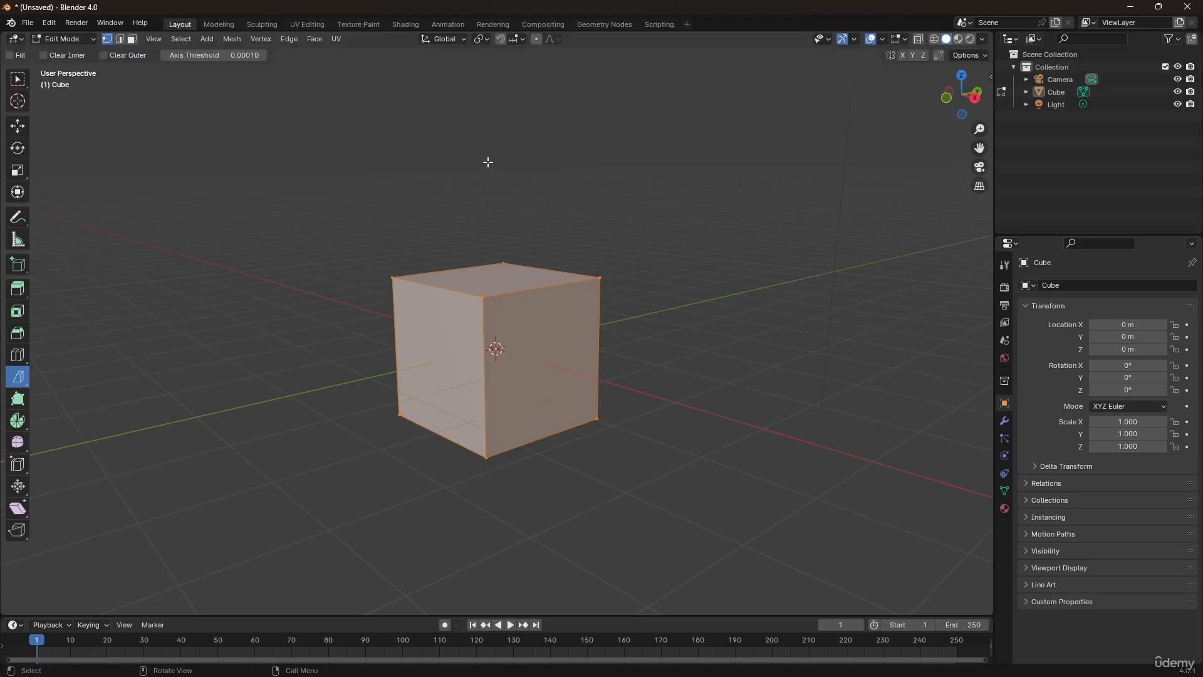
pyautogui.moveTo(488, 162); pyautogui.dragTo(443, 276)
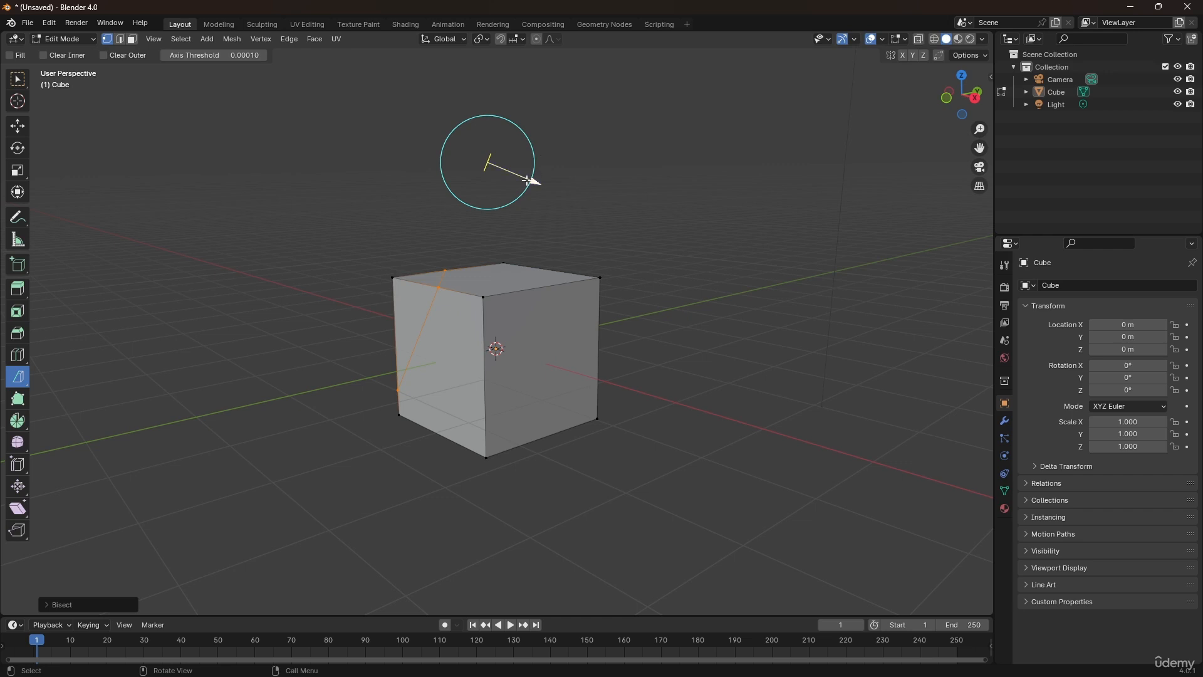
# Shift the bisect plane slightly along its normal and enable Clear Inner to remove the cut-off corner of the cube.
pyautogui.moveTo(537, 181); pyautogui.dragTo(512, 194)
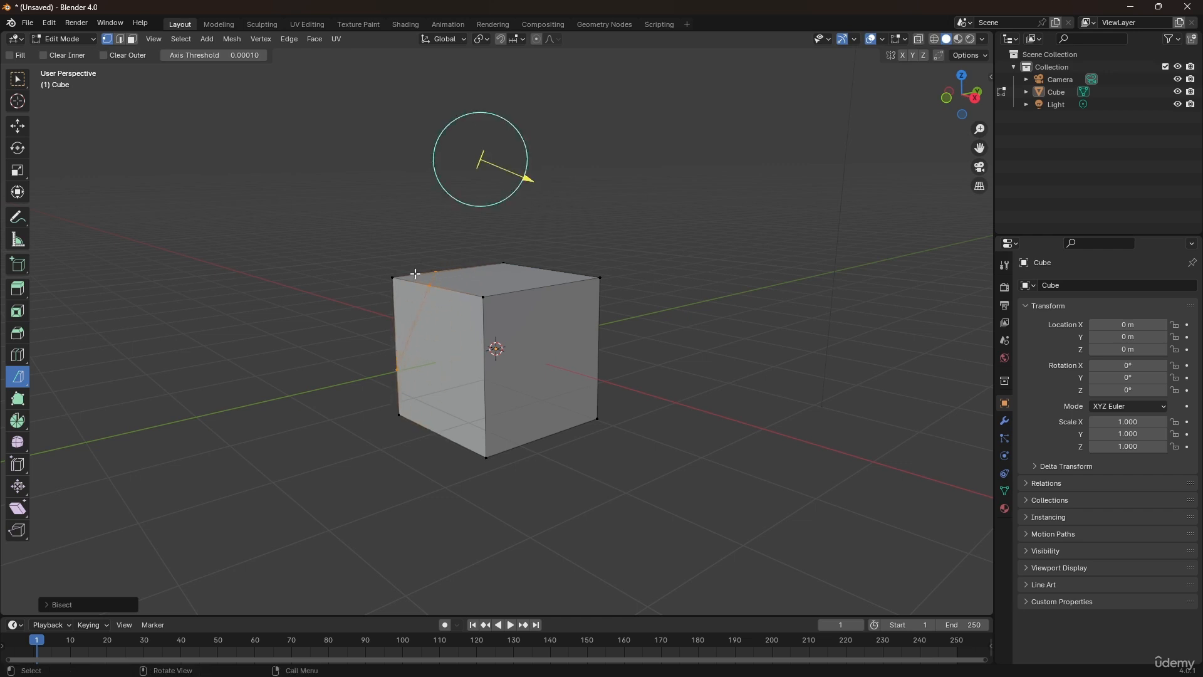
pyautogui.click(92, 606)
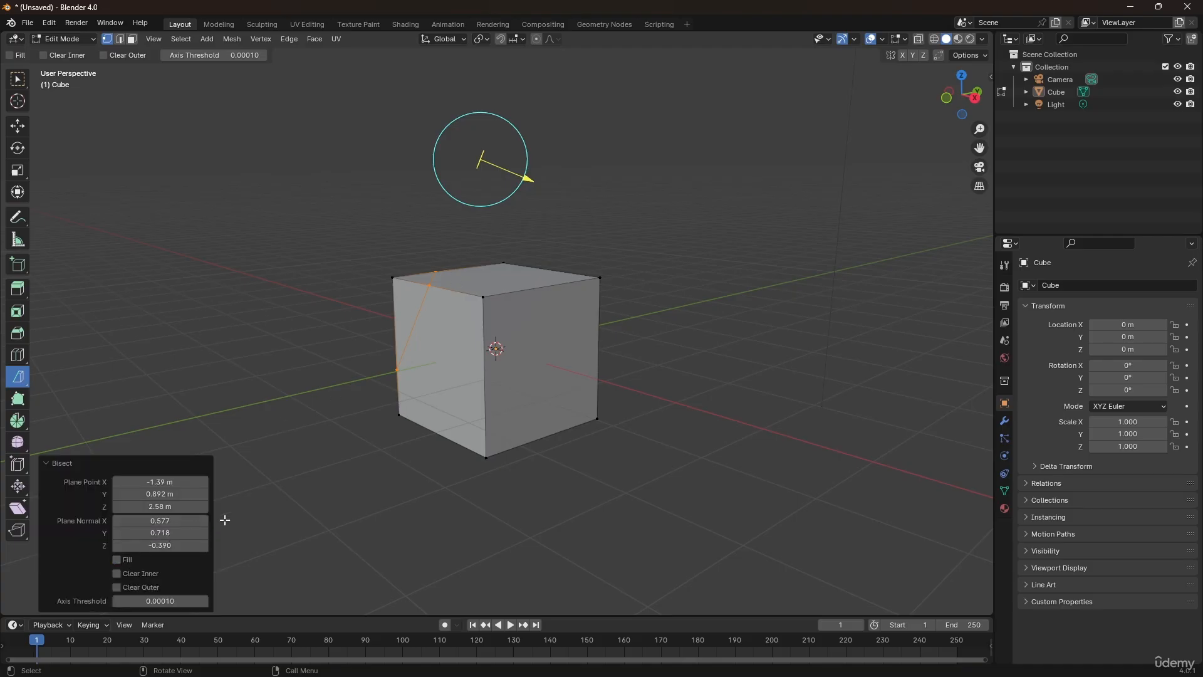
pyautogui.click(153, 573)
pyautogui.moveTo(438, 311); pyautogui.dragTo(561, 332, button='middle')
pyautogui.scroll(3, 515, 486)
pyautogui.scroll(2, 500, 401)
pyautogui.moveTo(500, 375); pyautogui.dragTo(408, 395, button='middle')
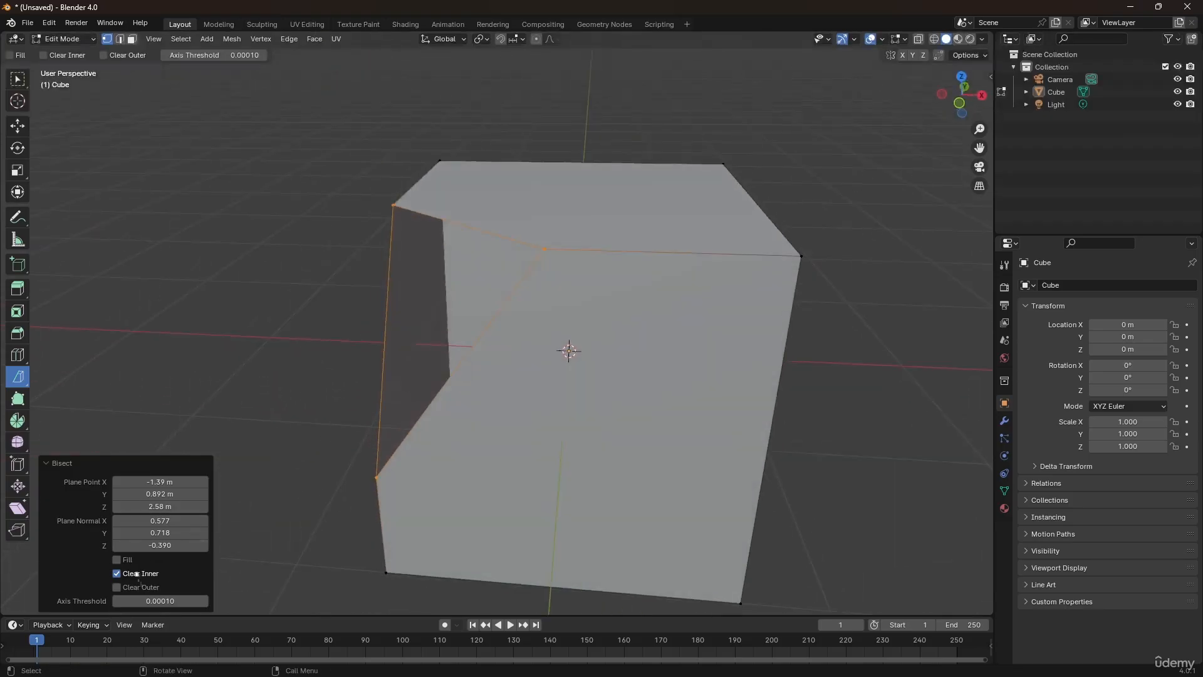
# Enable Fill on the bisect, compare Clear Outer with Clear Inner, and leave Fill and Clear Inner enabled with Clear Outer off.
pyautogui.click(117, 560)
pyautogui.click(134, 573)
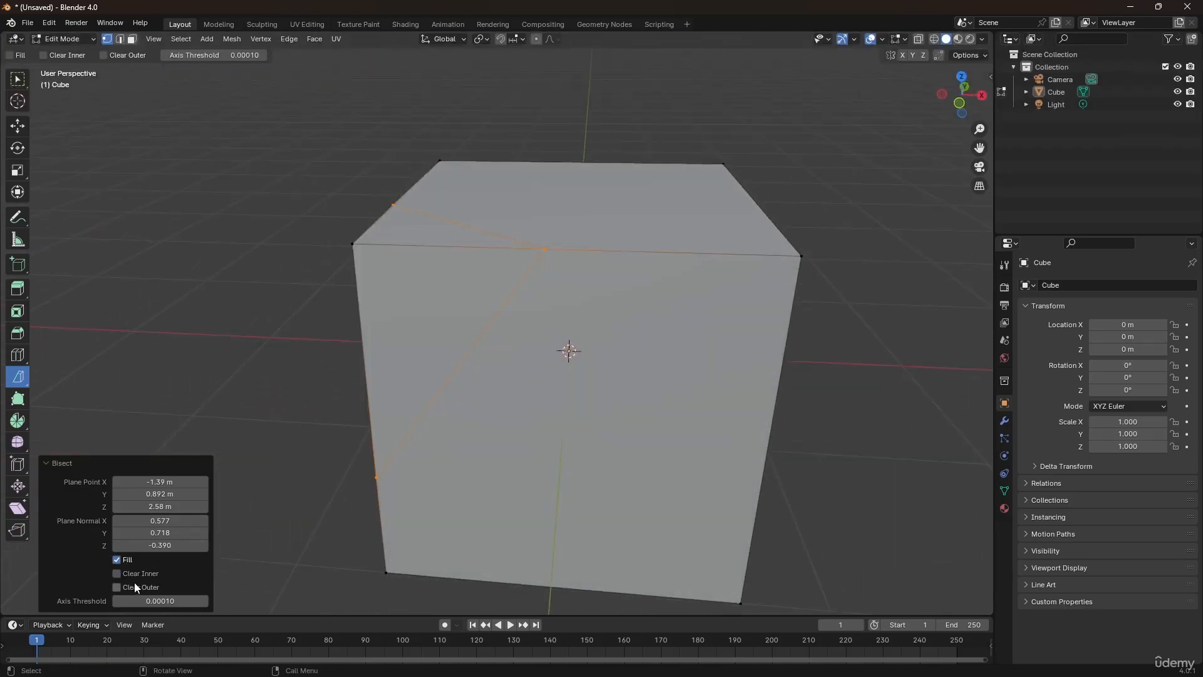
pyautogui.click(135, 587)
pyautogui.moveTo(445, 322); pyautogui.dragTo(332, 405, button='middle')
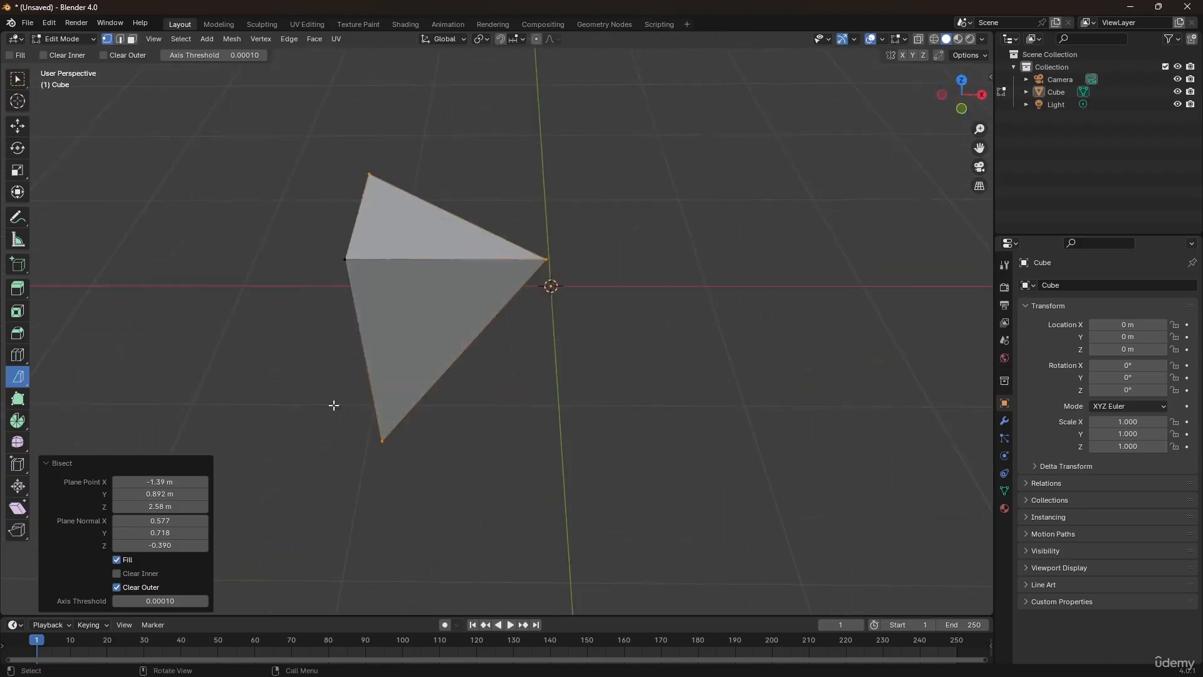
pyautogui.click(143, 587)
pyautogui.click(133, 587)
pyautogui.click(134, 573)
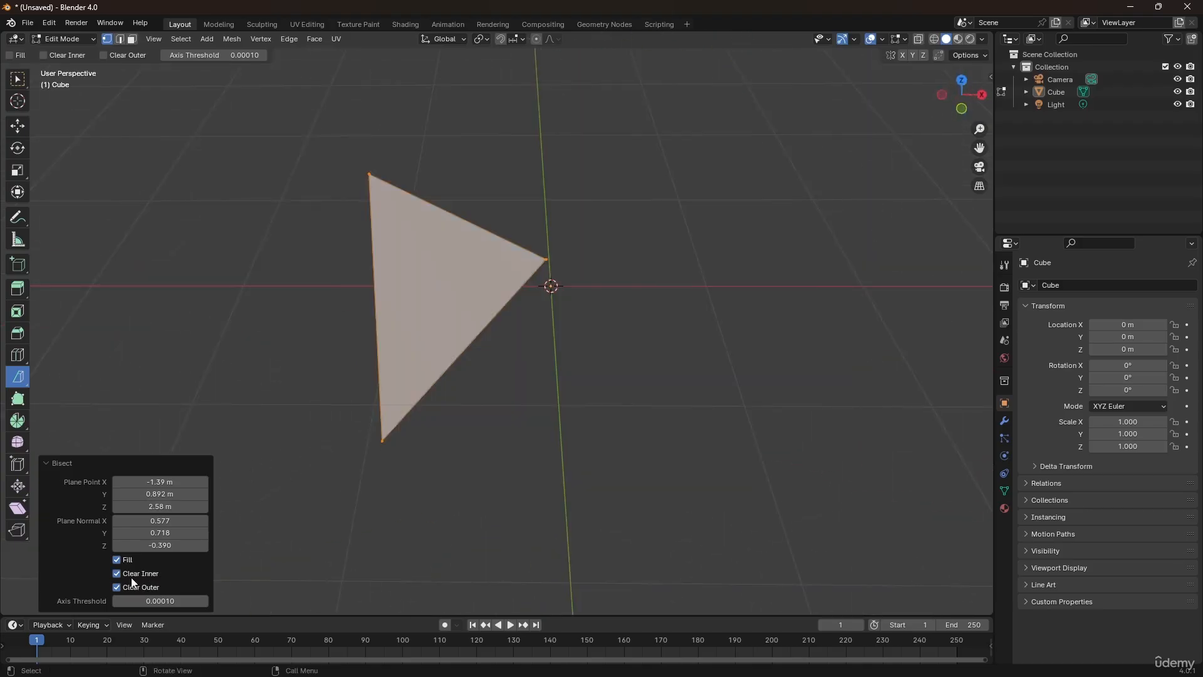
pyautogui.click(133, 587)
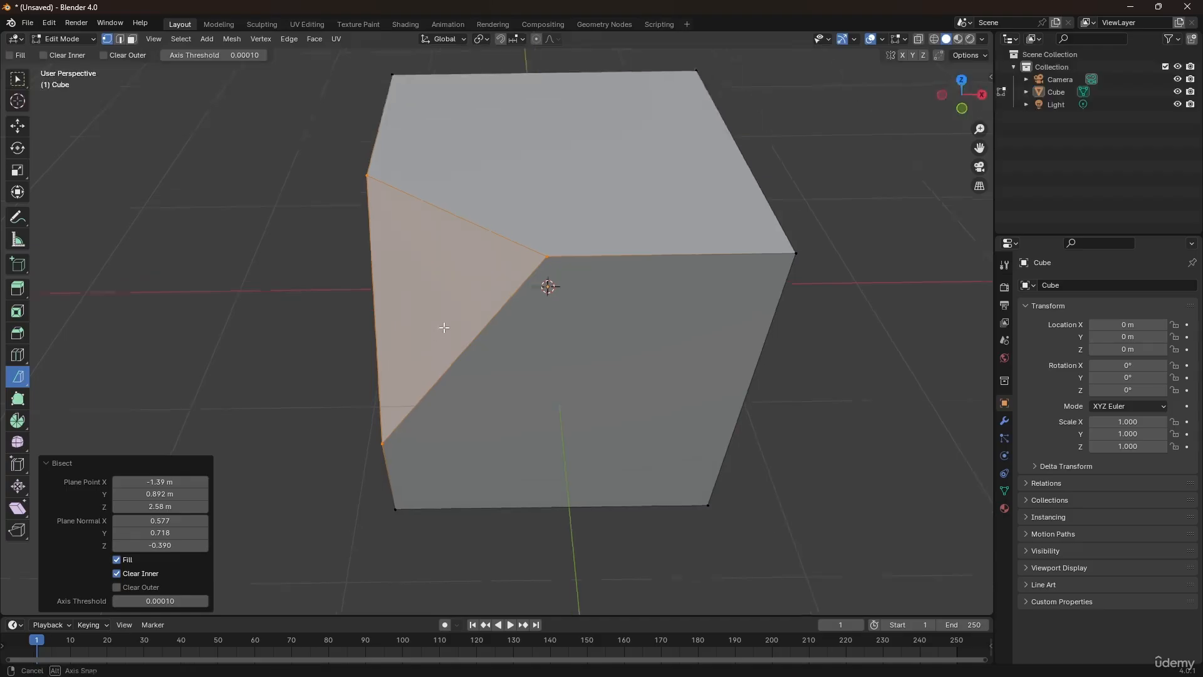
# Bisect the fully selected mesh across its upper right corner with Fill and Clear Outer enabled and Clear Inner off.
pyautogui.moveTo(545, 284); pyautogui.dragTo(545, 201, button='middle')
pyautogui.press('a')
pyautogui.moveTo(545, 202); pyautogui.dragTo(640, 334)
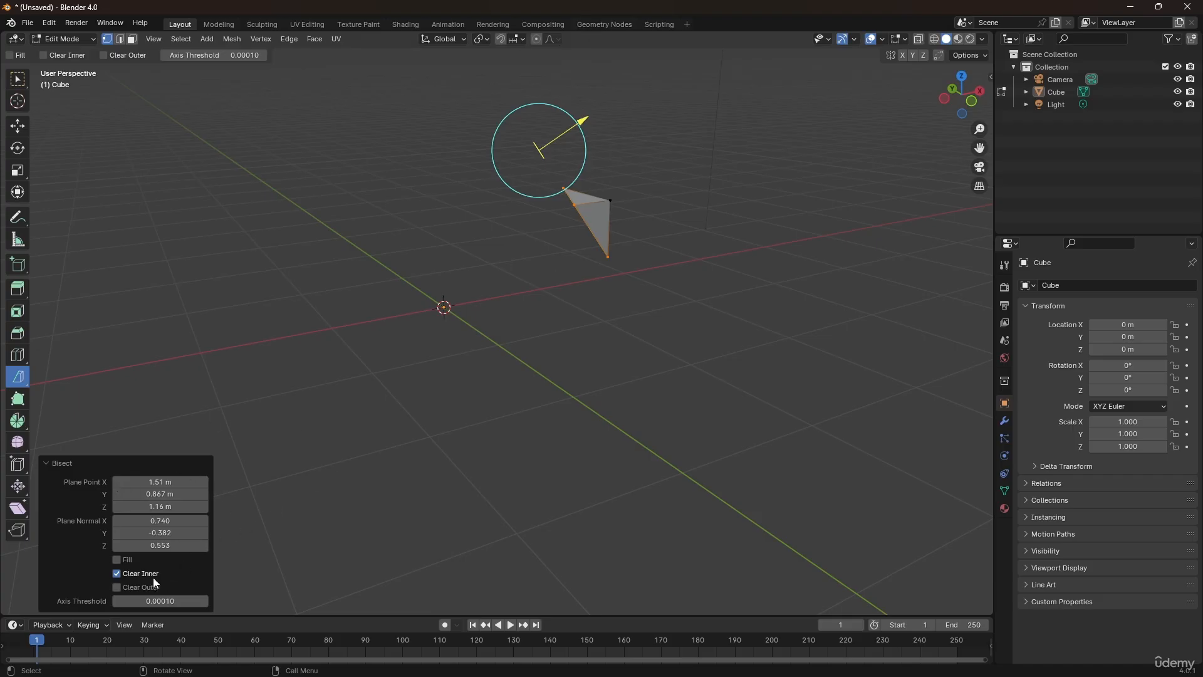
pyautogui.click(117, 573)
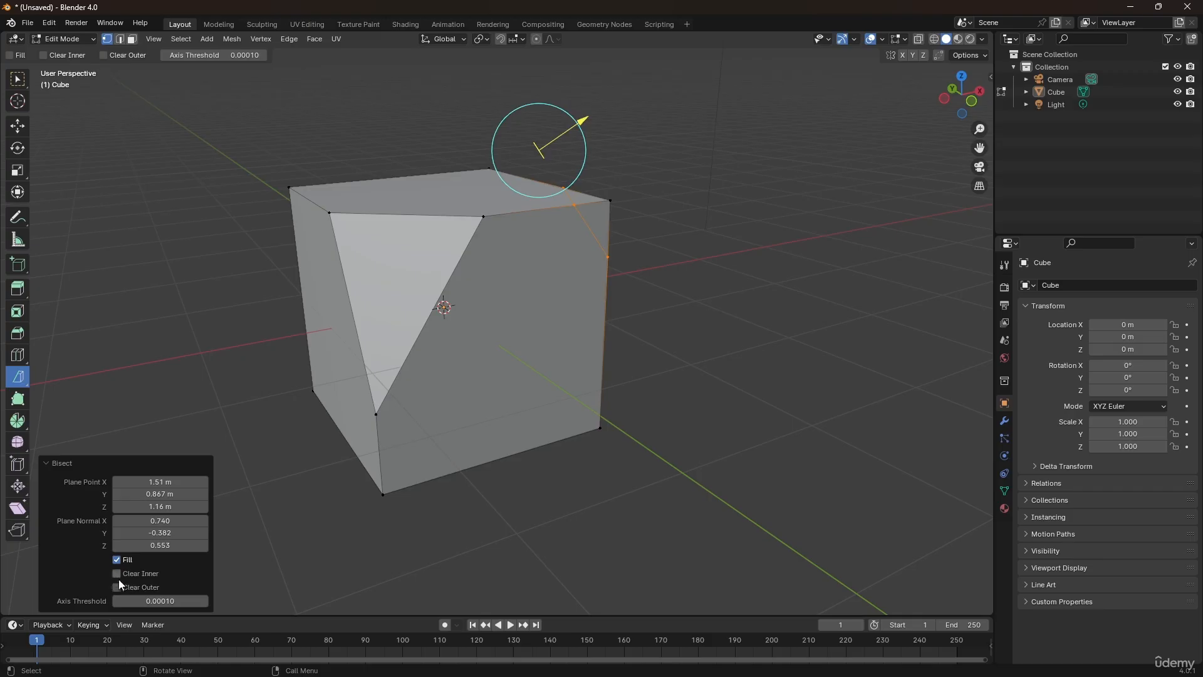
pyautogui.click(119, 588)
pyautogui.moveTo(414, 193); pyautogui.dragTo(444, 228, button='middle')
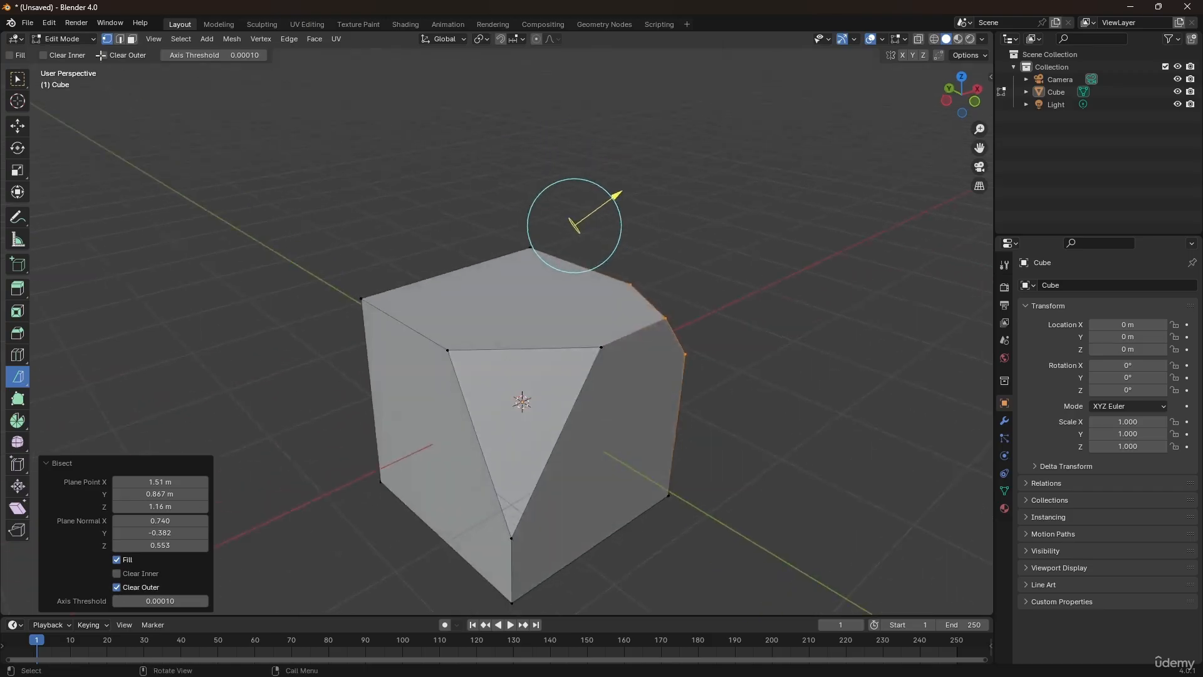
# Enable Clear Inner for the Bisect tool, select the whole mesh, try an unfilled cut across the upper left corner, and undo it.
pyautogui.click(45, 55)
pyautogui.click(409, 271)
pyautogui.moveTo(419, 235); pyautogui.dragTo(352, 401)
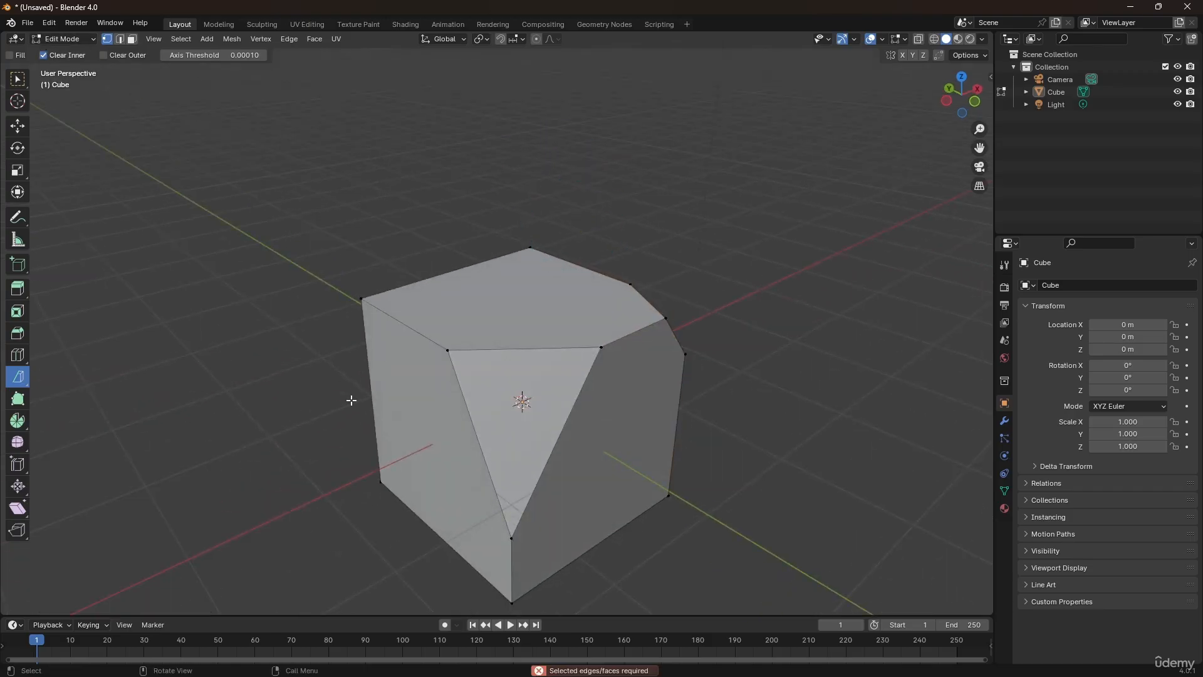
pyautogui.press('a')
pyautogui.moveTo(418, 243); pyautogui.dragTo(350, 392)
pyautogui.moveTo(349, 393); pyautogui.dragTo(502, 376, button='middle')
pyautogui.hotkey('ctrl', 'z')
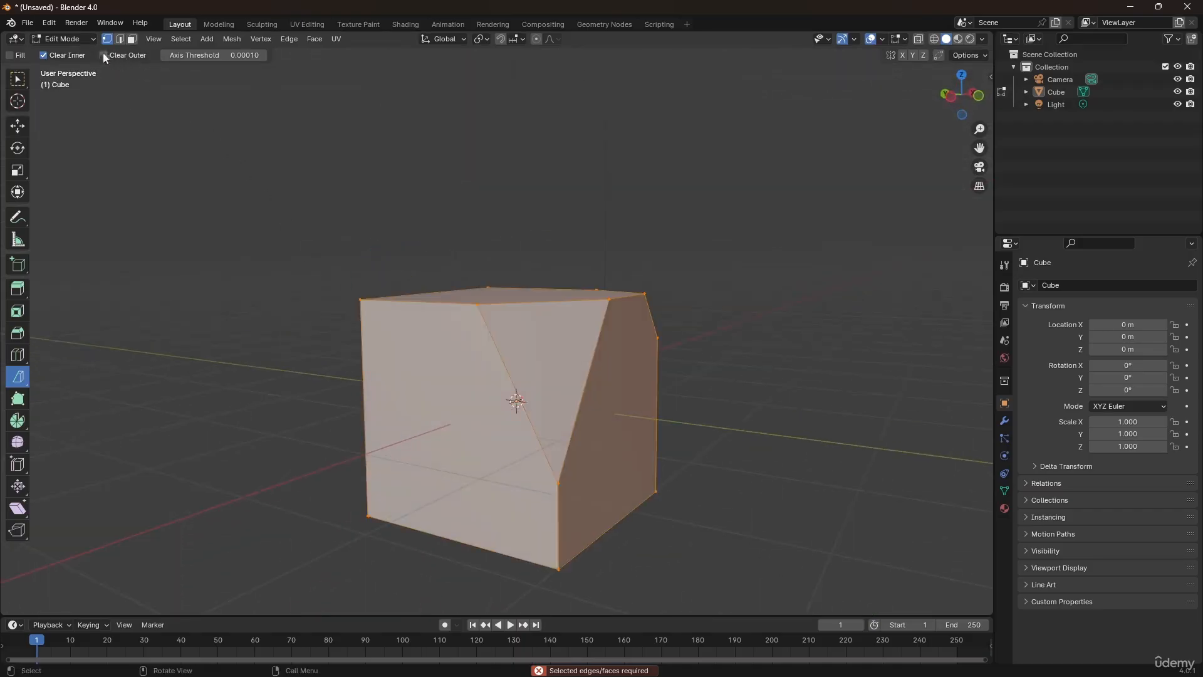
# Bisect the fully selected mesh across its upper left corner with Fill and Clear Inner enabled, adjusting the plane along its normal.
pyautogui.moveTo(425, 247); pyautogui.dragTo(342, 417)
pyautogui.moveTo(430, 252); pyautogui.dragTo(461, 257, button='middle')
pyautogui.moveTo(457, 258)
pyautogui.mouseDown()
pyautogui.moveTo(414, 219)
pyautogui.moveTo(473, 256)
pyautogui.moveTo(457, 237)
pyautogui.moveTo(467, 248)
pyautogui.mouseUp()
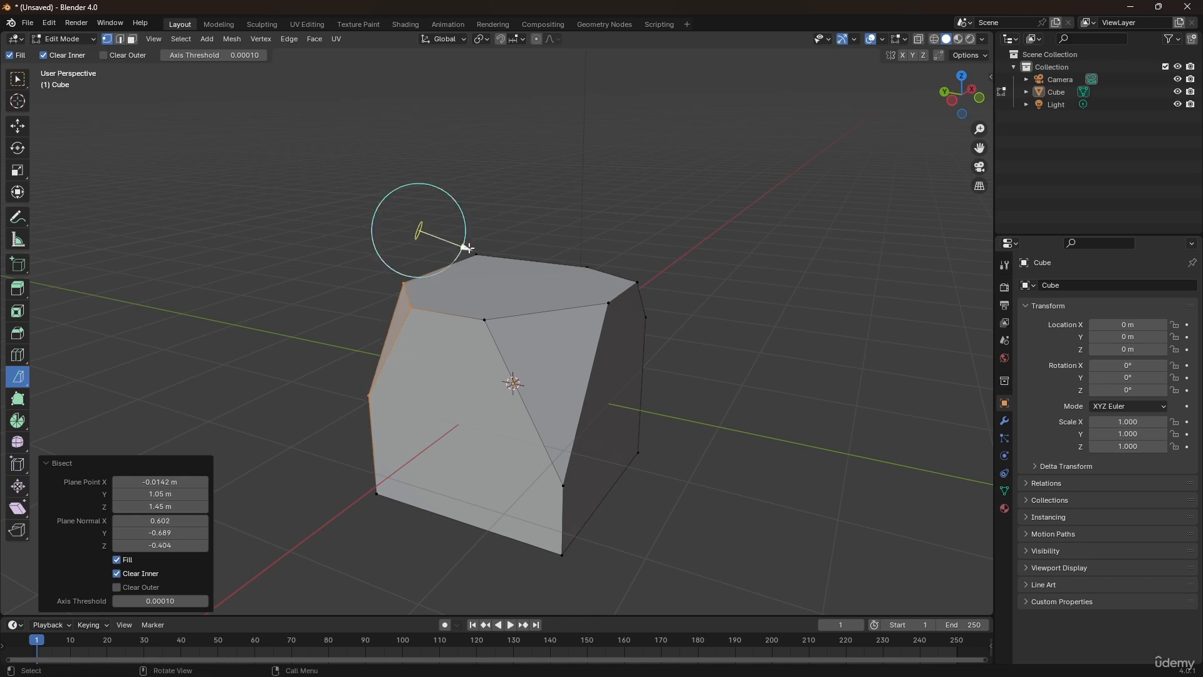
# Bevel the top front vertex where the first bisected face meets the top face, about 0.3 m wide with one segment.
pyautogui.click(16, 81)
pyautogui.click(494, 333)
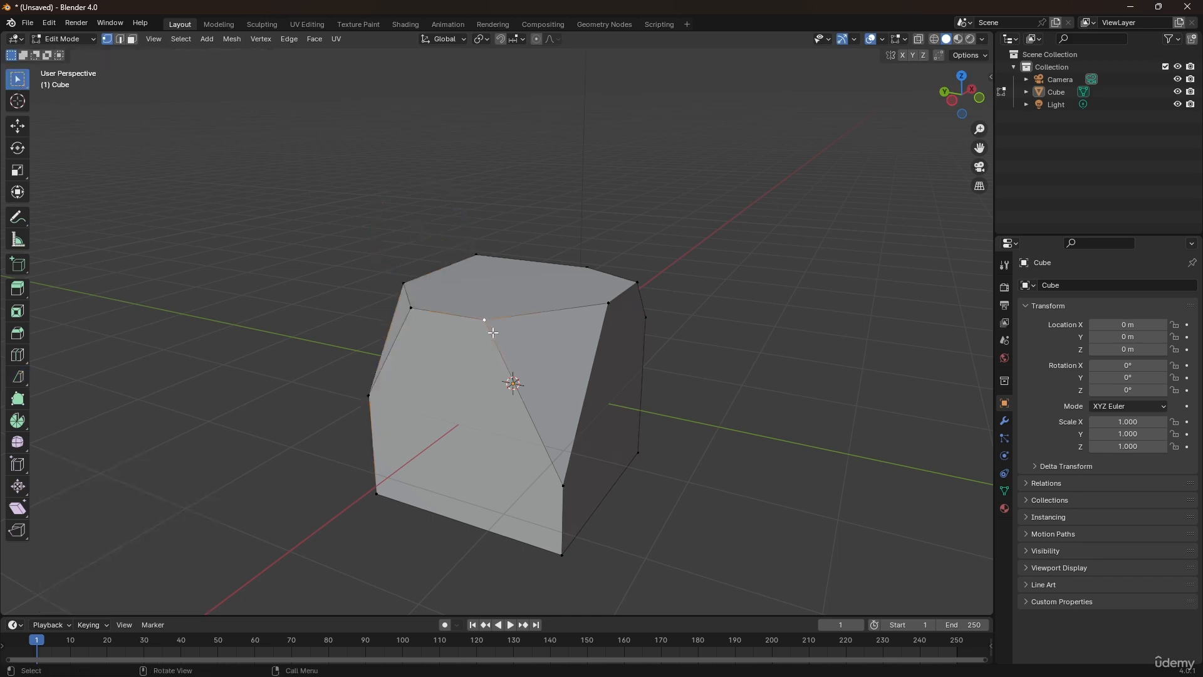
pyautogui.keyDown('shift'); pyautogui.moveTo(546, 314); pyautogui.dragTo(475, 305, button='middle'); pyautogui.keyUp('shift')
pyautogui.scroll(2, 418, 301)
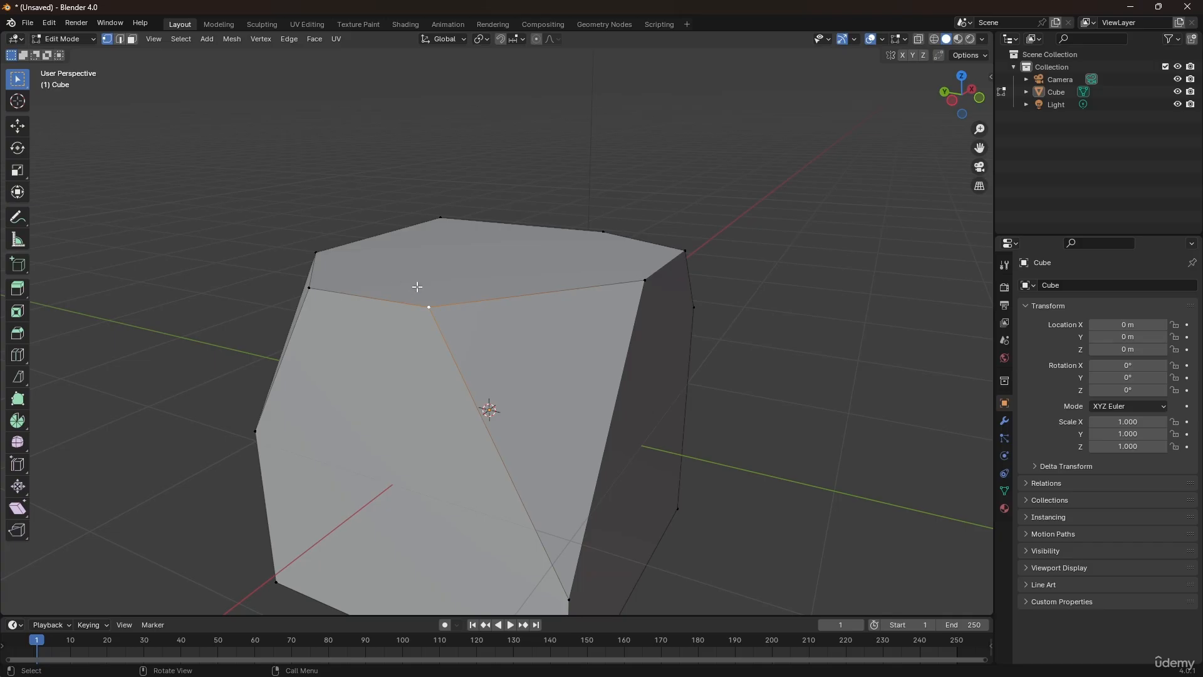
pyautogui.hotkey('ctrl', 'shift', 'b')
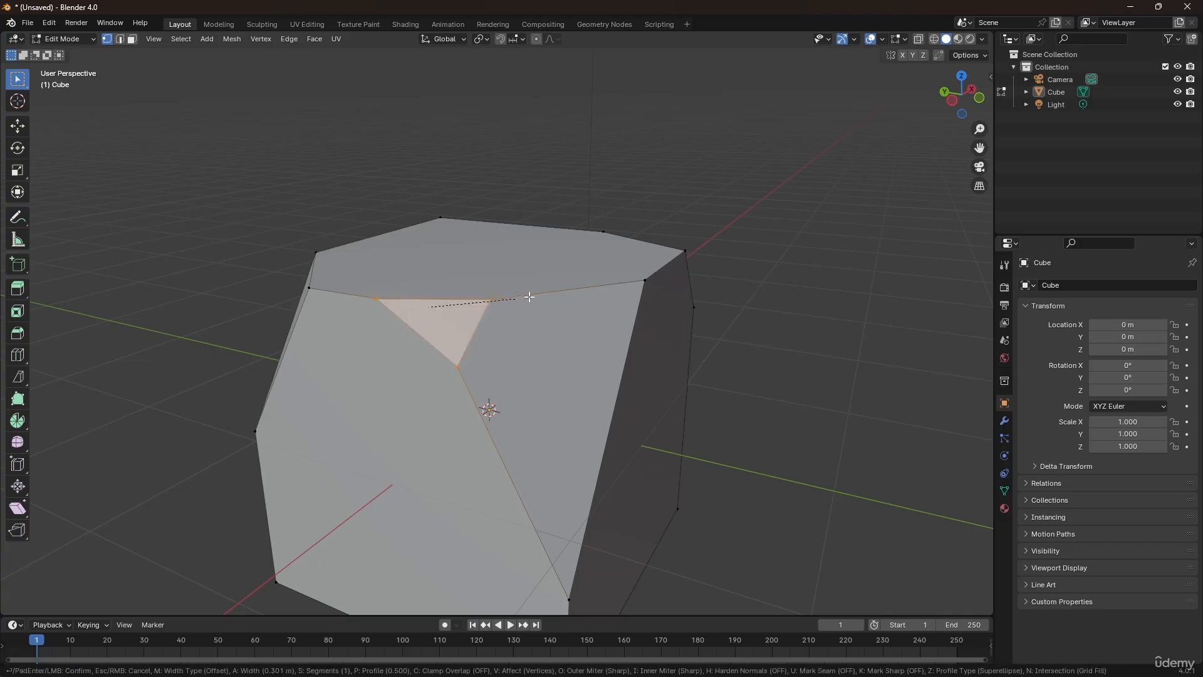
pyautogui.click(530, 278)
# Bevel the bottom corner vertex below the first bisected face with one segment.
pyautogui.moveTo(531, 278); pyautogui.dragTo(465, 416, button='middle')
pyautogui.click(465, 420)
pyautogui.hotkey('ctrl', 'shift', 'b')
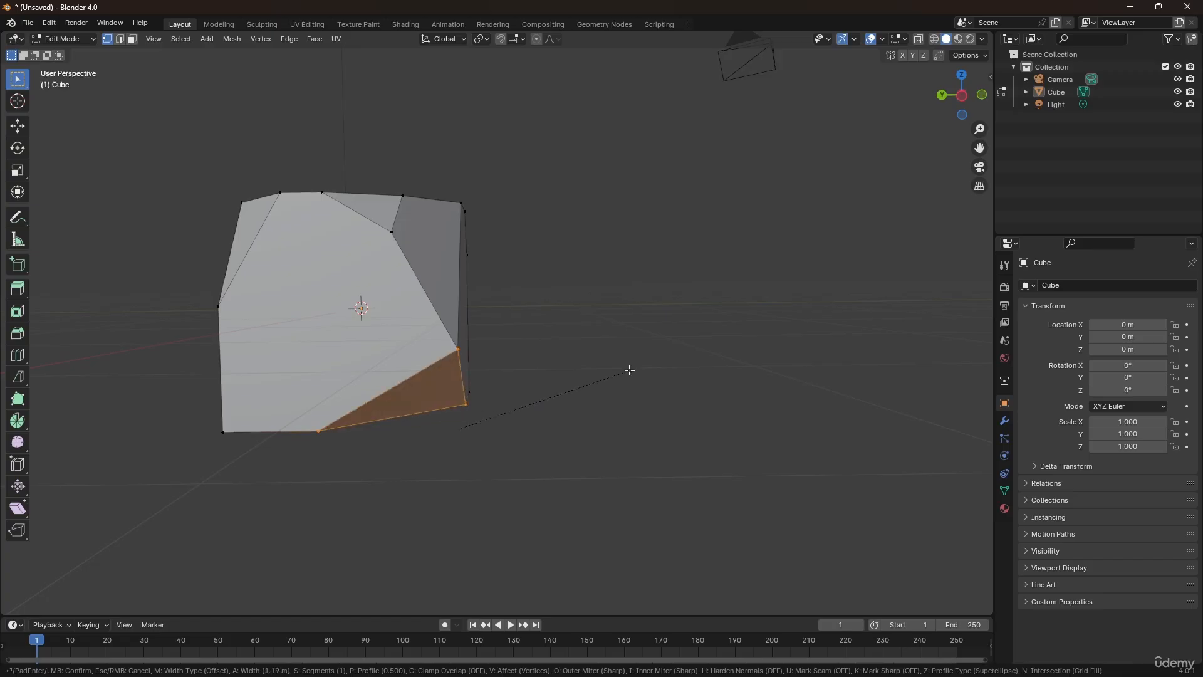
pyautogui.click(539, 395)
# Bevel the bottom corner vertex below the most recently bisected face with one segment.
pyautogui.moveTo(551, 394); pyautogui.dragTo(446, 411, button='middle')
pyautogui.click(436, 436)
pyautogui.hotkey('ctrl', 'shift', 'b')
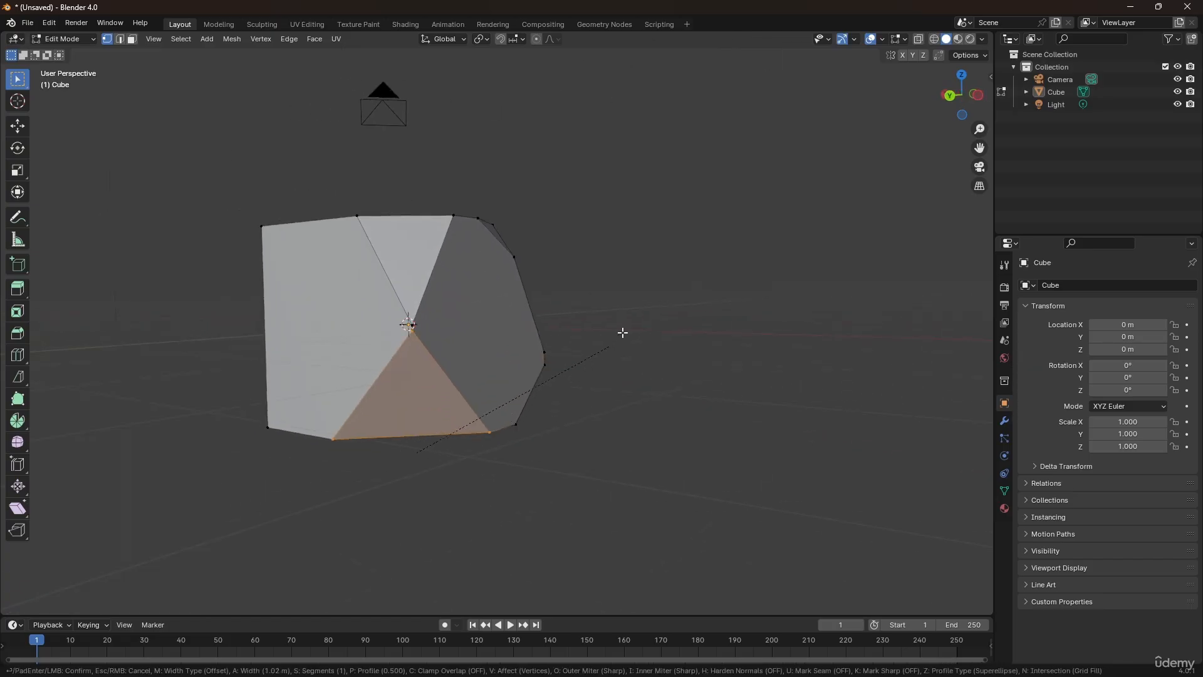
pyautogui.click(562, 354)
# Inspect the faceted shape in Object Mode from above and return to Edit Mode.
pyautogui.press('Tab')
pyautogui.click(552, 358)
pyautogui.scroll(-3, 352, 348)
pyautogui.moveTo(552, 358); pyautogui.dragTo(432, 329, button='middle')
pyautogui.press('Tab')
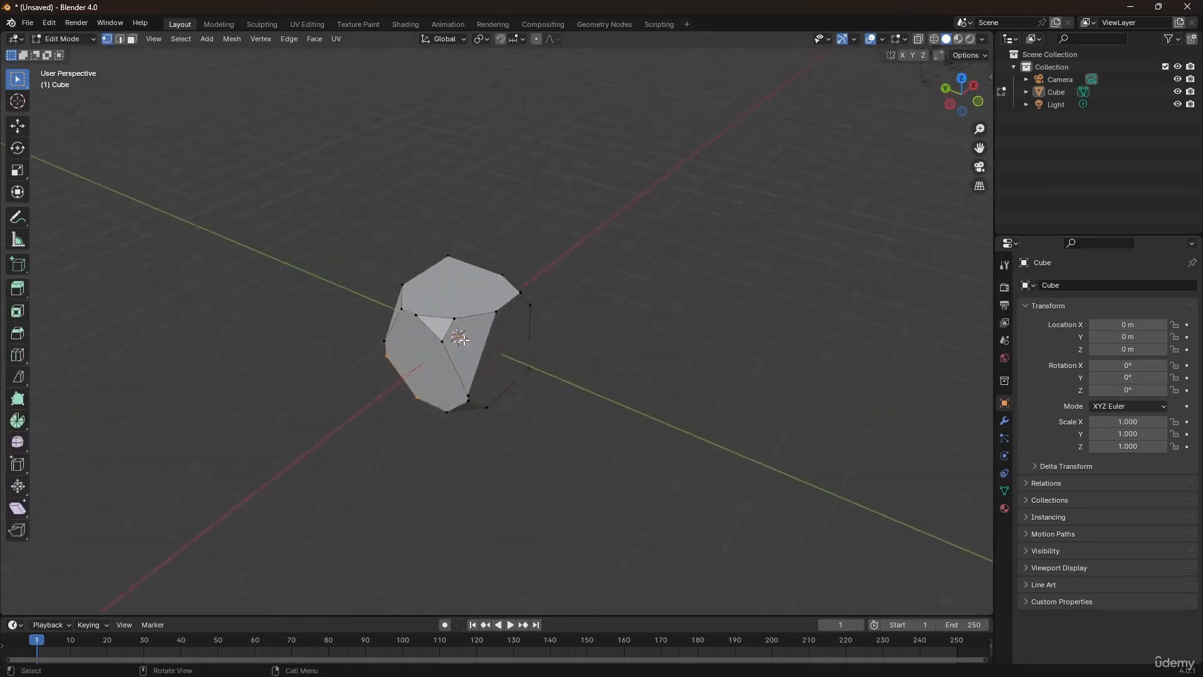